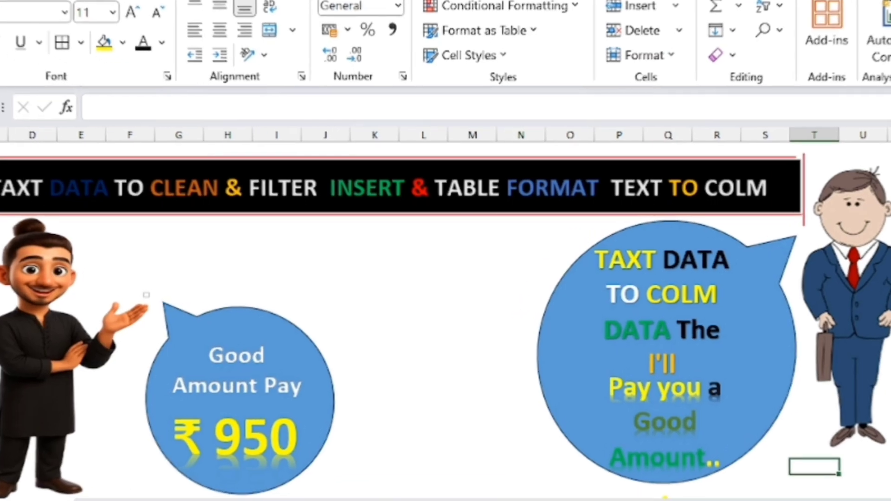
Step: Switch to the TAXT DATA sheet, where column A holds the comma-separated employee records
left_click(161, 480)
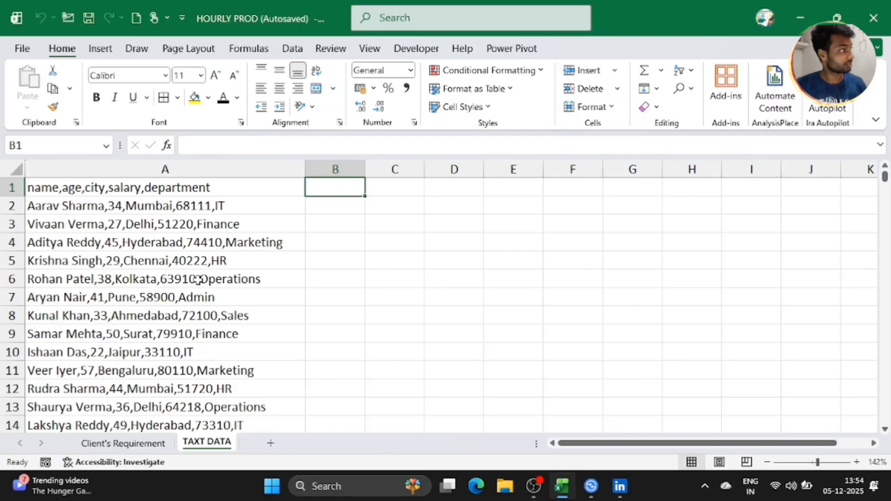
left_click(190, 268)
key("ctrl+Down")
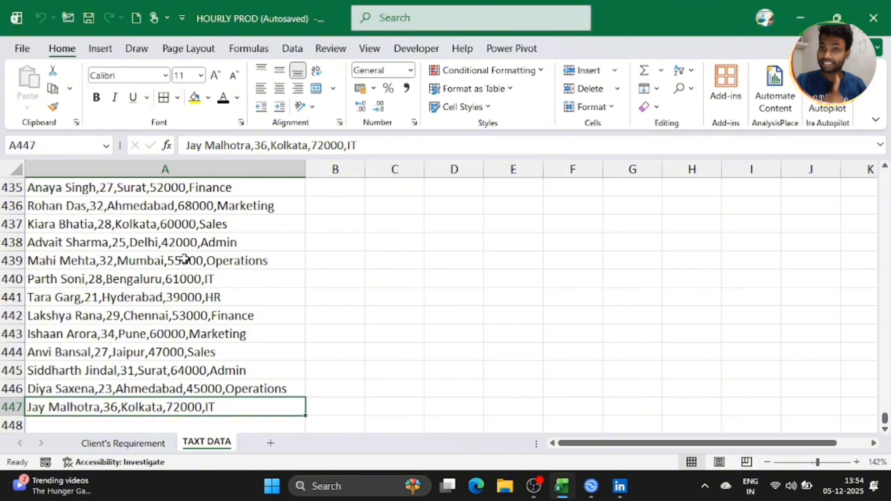
scroll(188, 260, "up", 3)
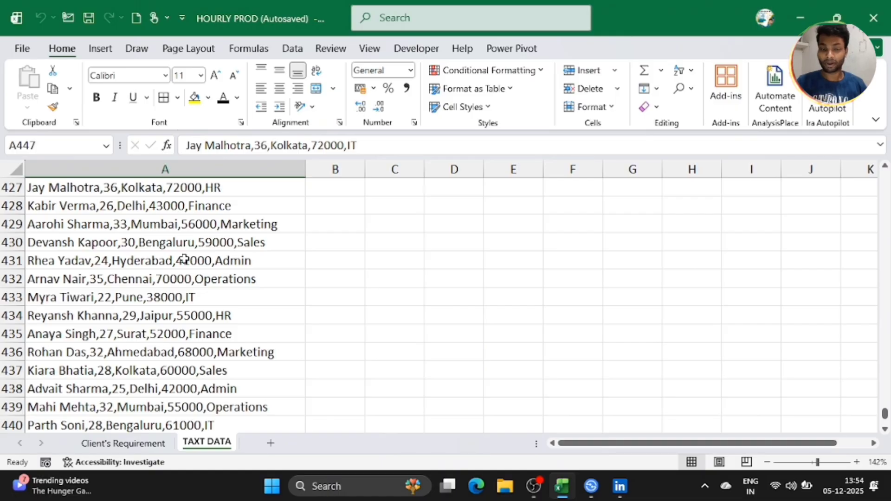
scroll(185, 259, "up", 20)
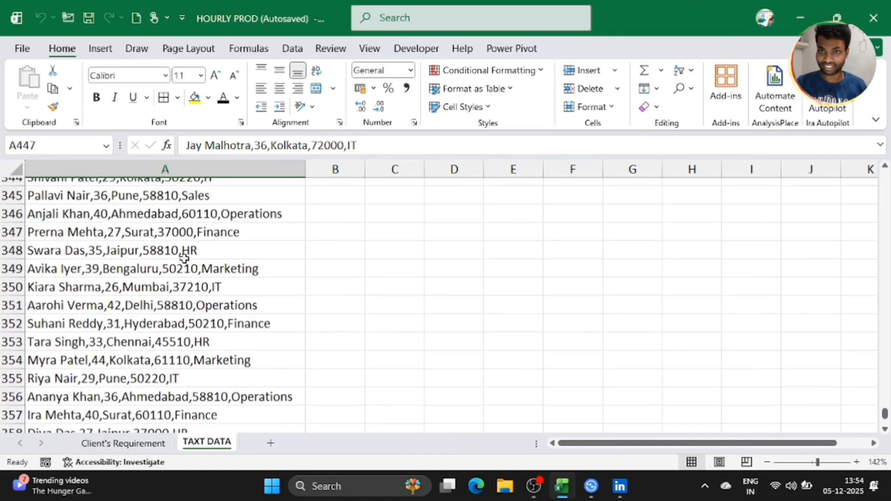
scroll(184, 259, "up", 14)
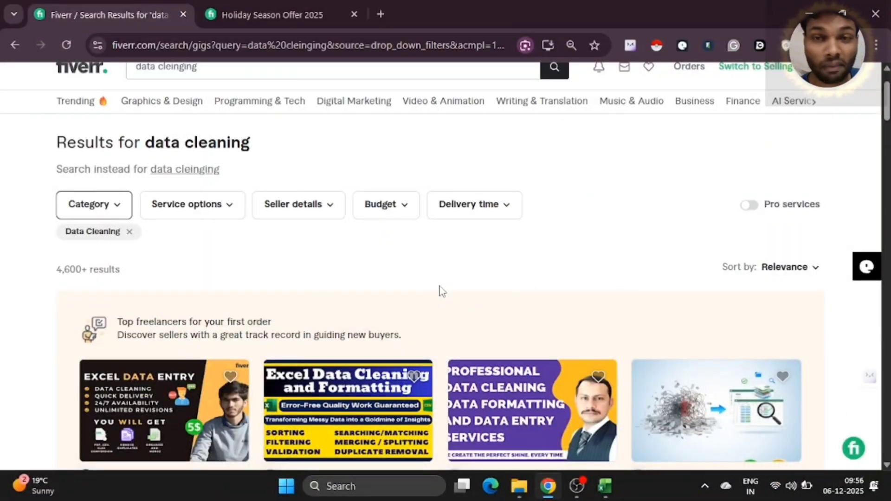
scroll(441, 290, "down", 1)
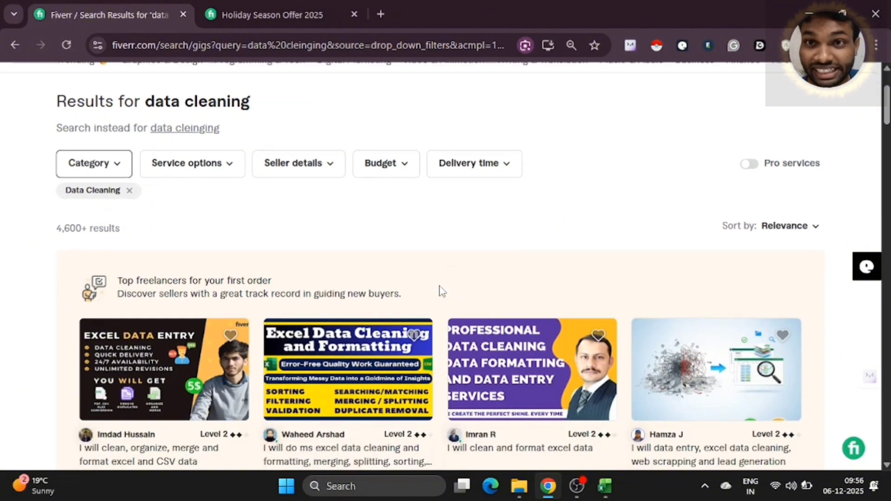
scroll(440, 290, "up", 2)
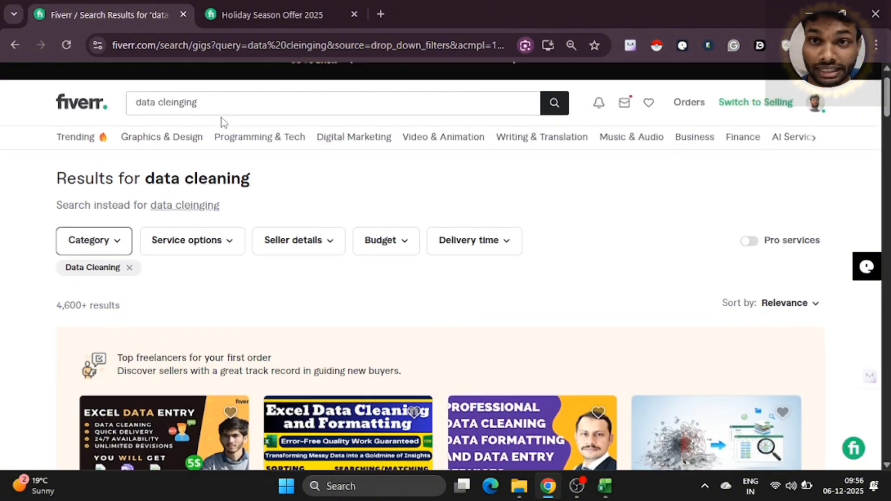
scroll(231, 277, "down", 5)
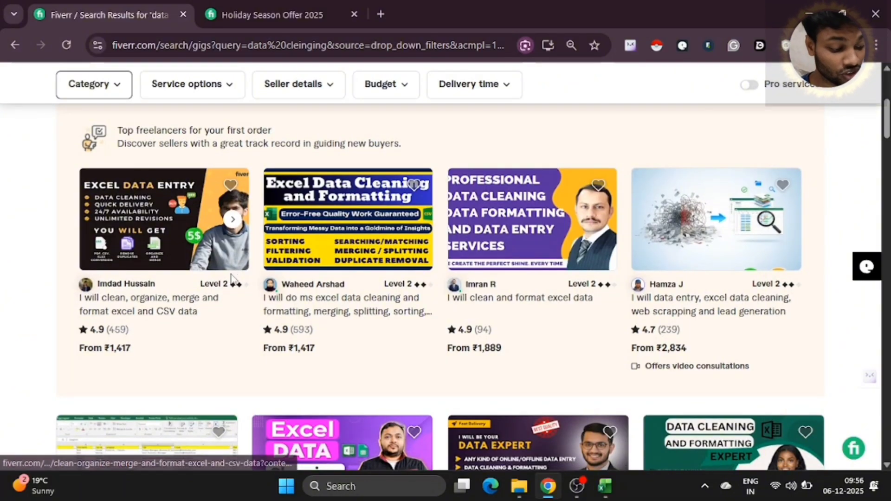
scroll(225, 314, "down", 2)
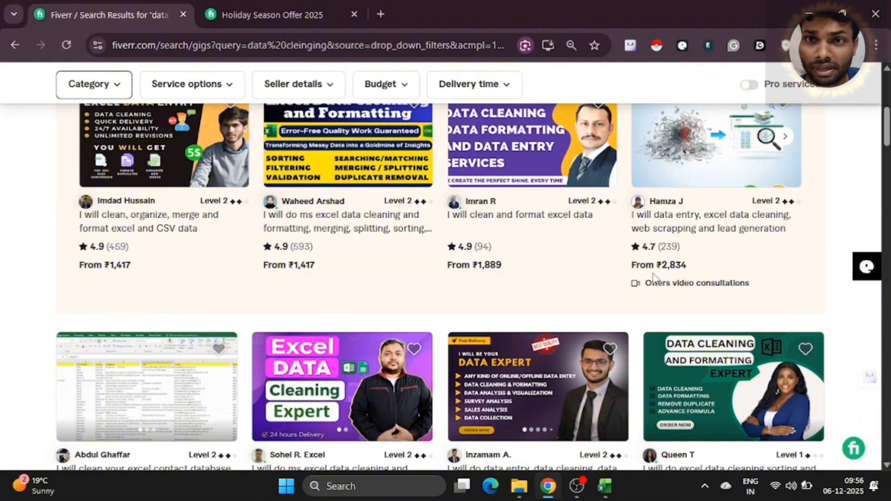
scroll(652, 273, "down", 4)
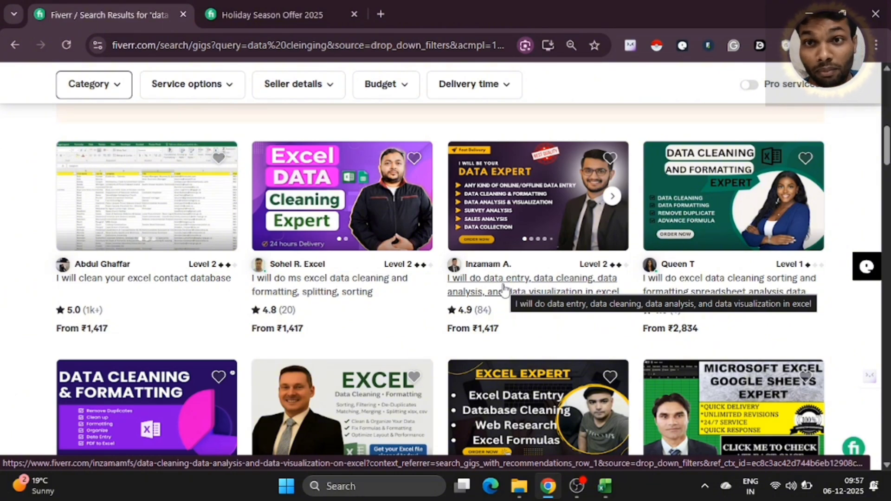
scroll(503, 289, "down", 2)
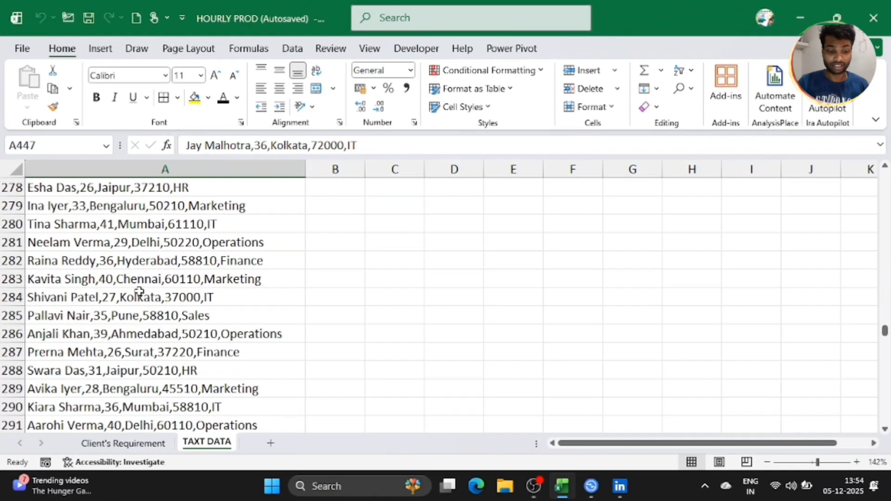
Step: Copy all 447 comma-separated record lines from TAXT DATA and add a blank Sheet2
left_click(125, 441)
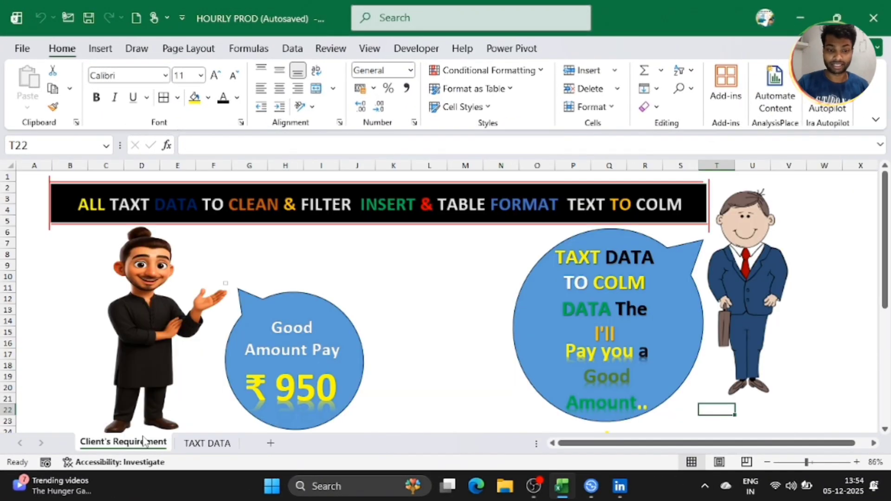
left_click(196, 445)
left_click(262, 241)
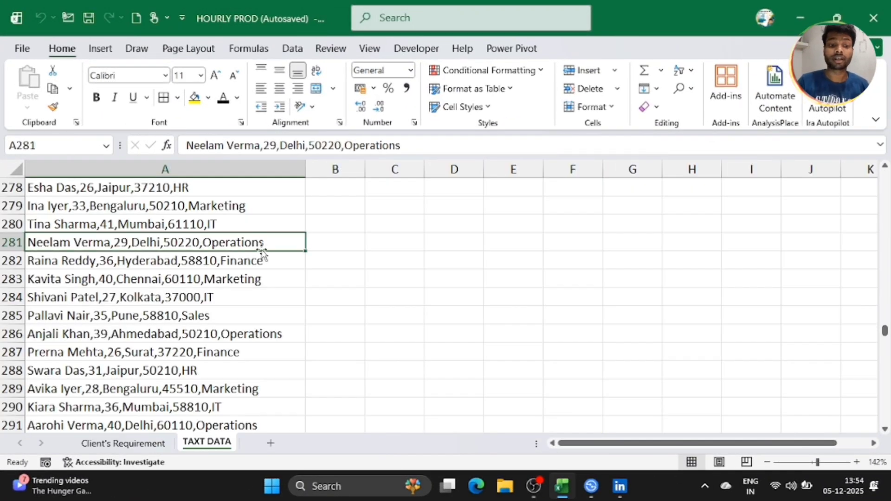
key("ctrl+Home")
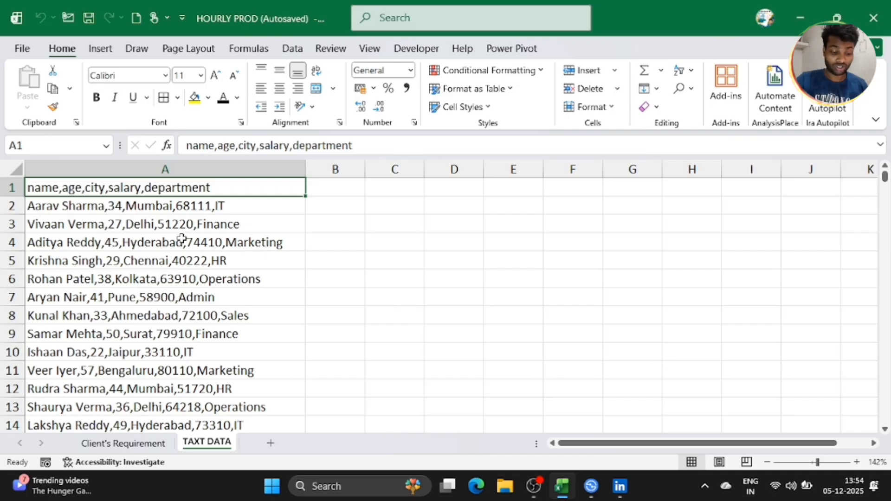
left_click(181, 240)
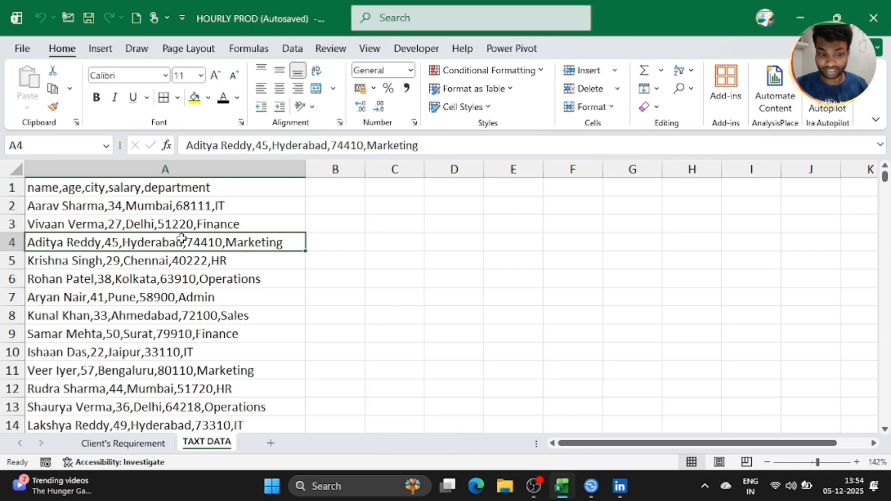
key("ctrl+a")
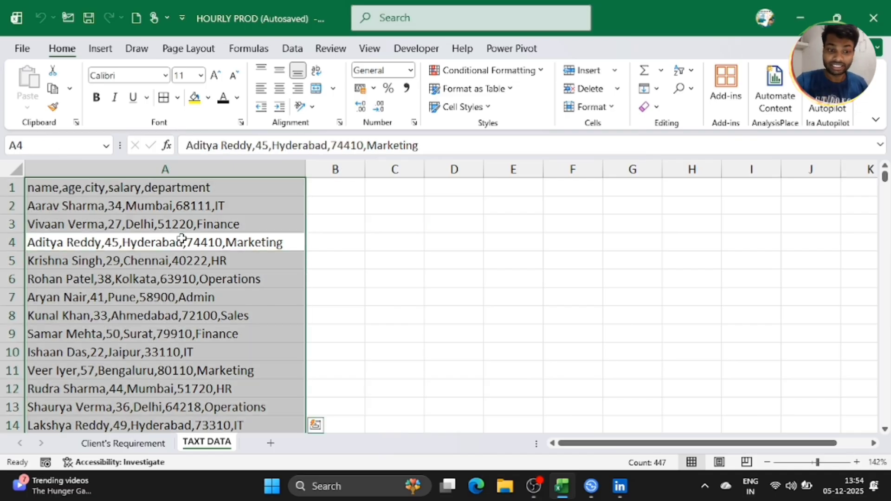
key("ctrl+c")
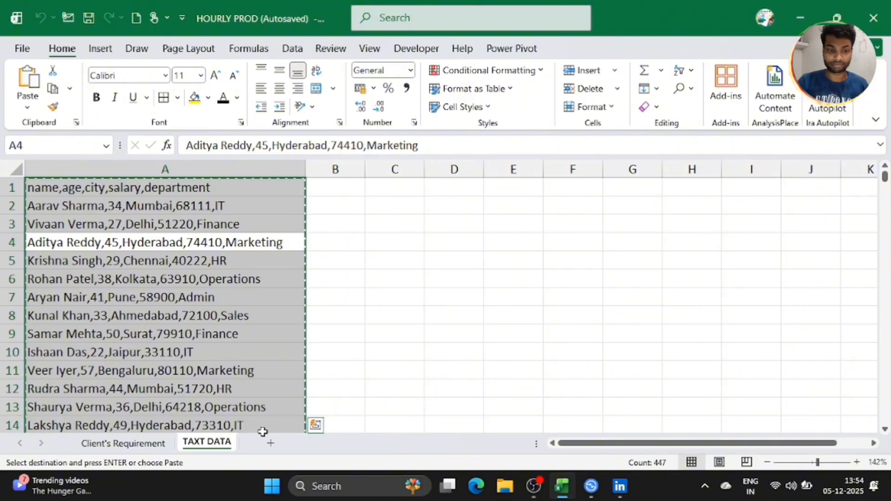
left_click(270, 443)
scroll(252, 328, "up", 8, "ctrl")
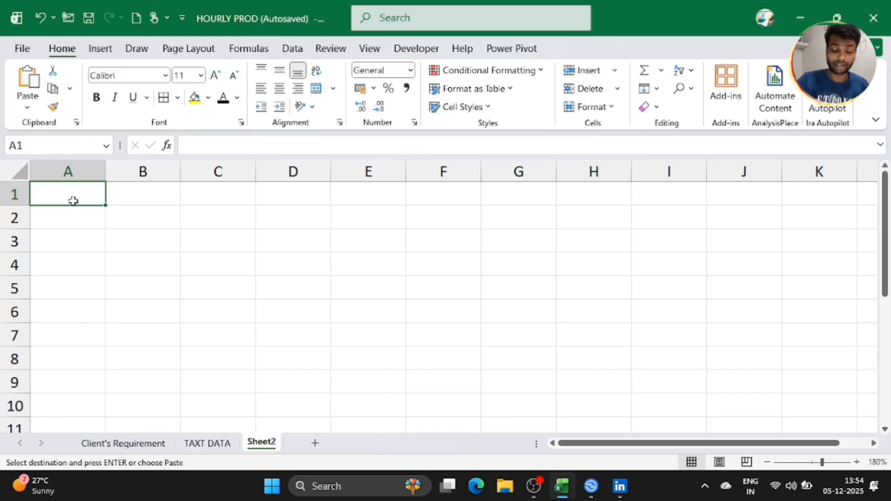
Step: Paste the copied records into column A of Sheet2 and compare them with TAXT DATA
key("ctrl+v")
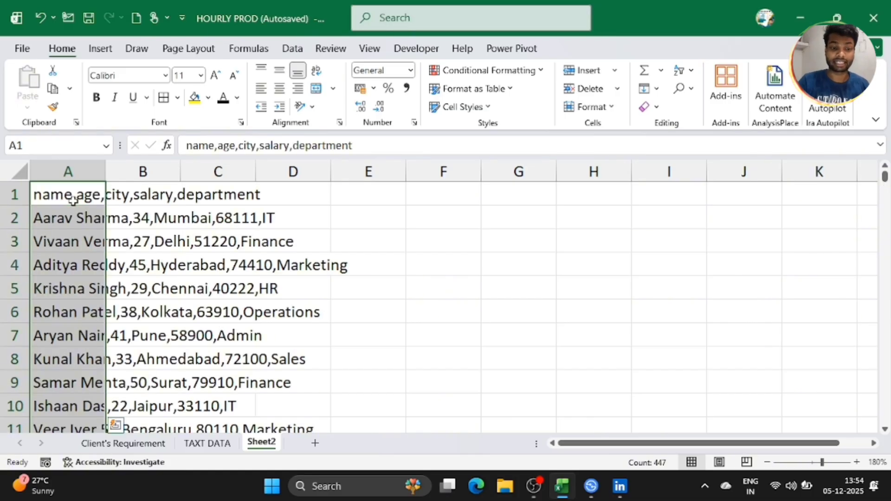
left_click(164, 225)
left_click(222, 451)
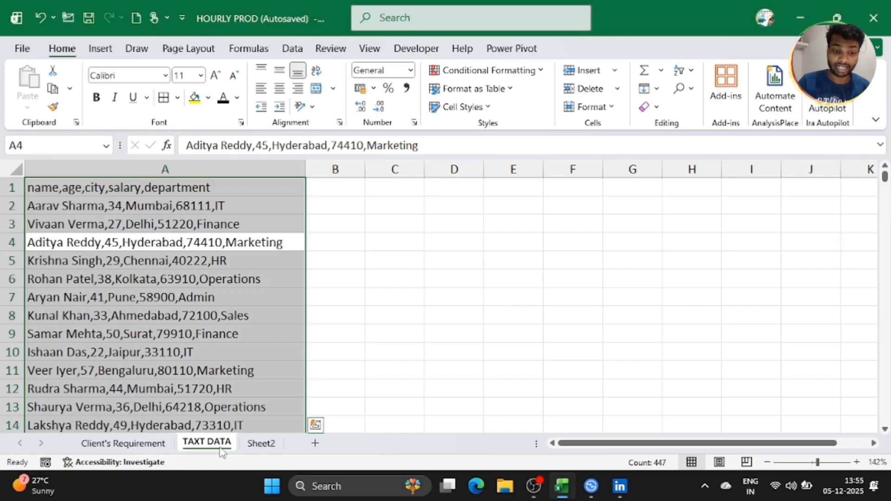
left_click(259, 260)
left_click(358, 217)
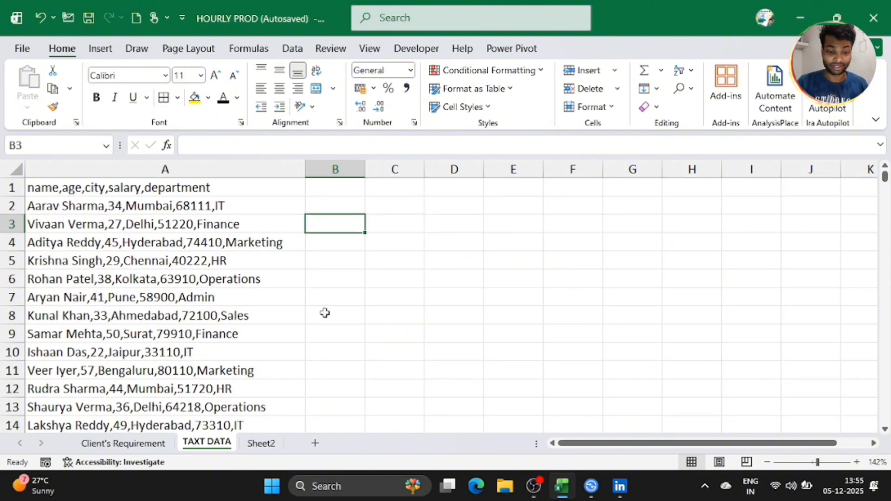
left_click(258, 446)
left_click(259, 221)
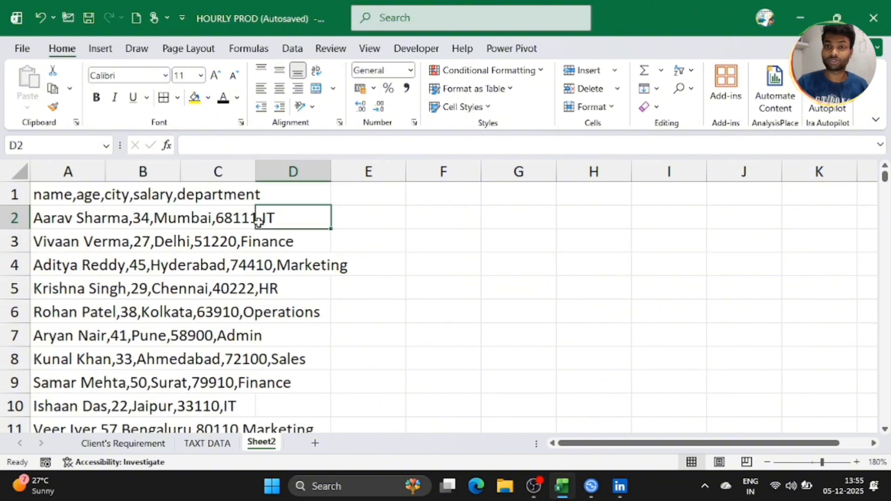
scroll(259, 221, "down", 3)
Step: Widen column A so the full comma-separated record lines are visible
left_click(320, 224)
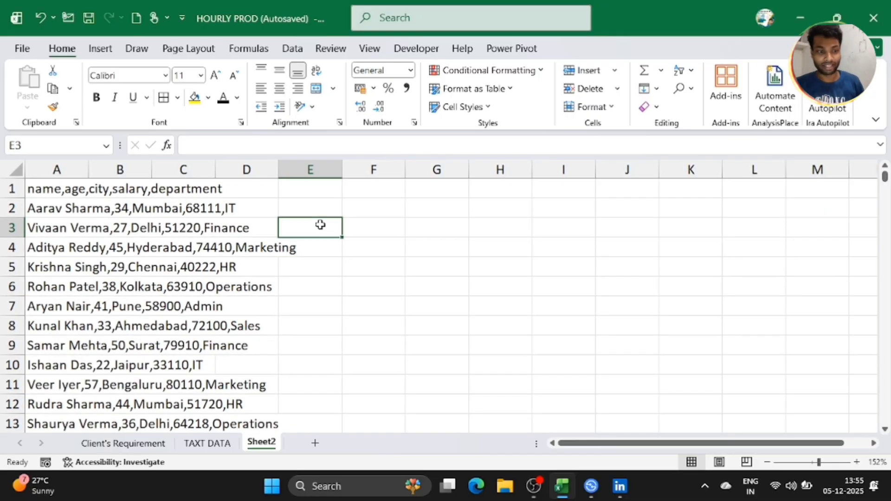
left_click_drag(88, 168, 311, 195)
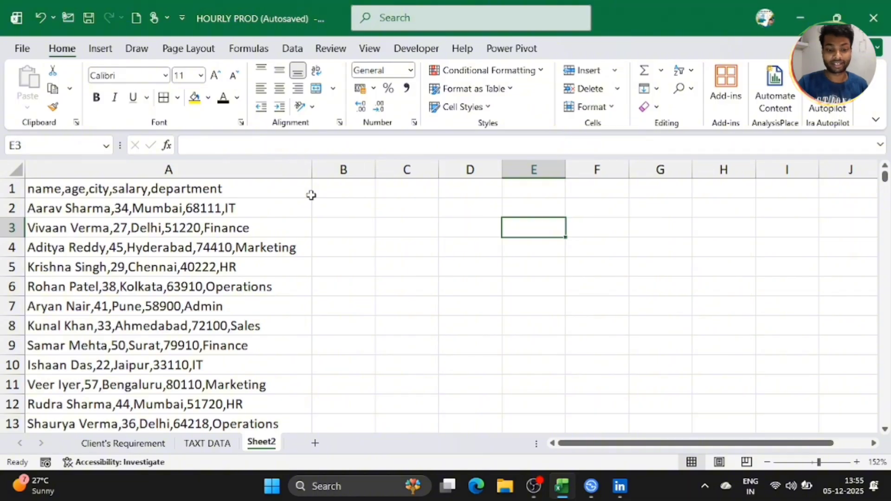
left_click(345, 198)
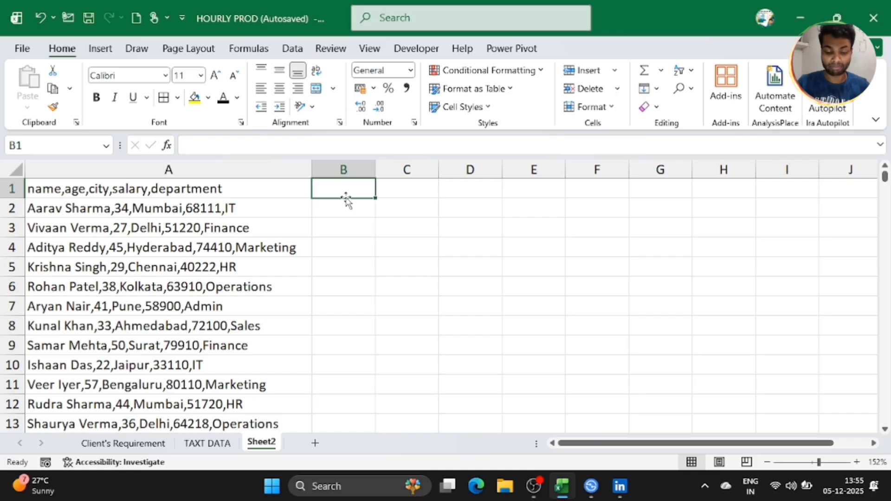
Step: Enter the headings NAME in B1 and AGE in C1
type("NAME")
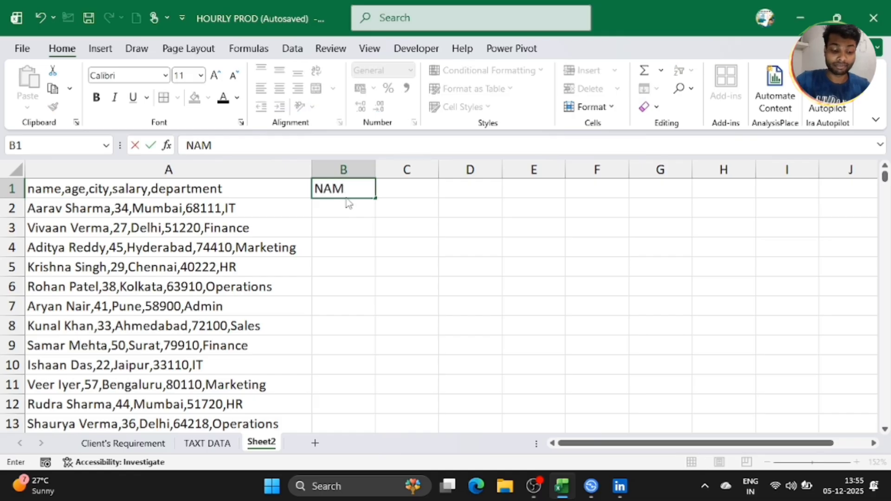
left_click(392, 199)
left_click(395, 192)
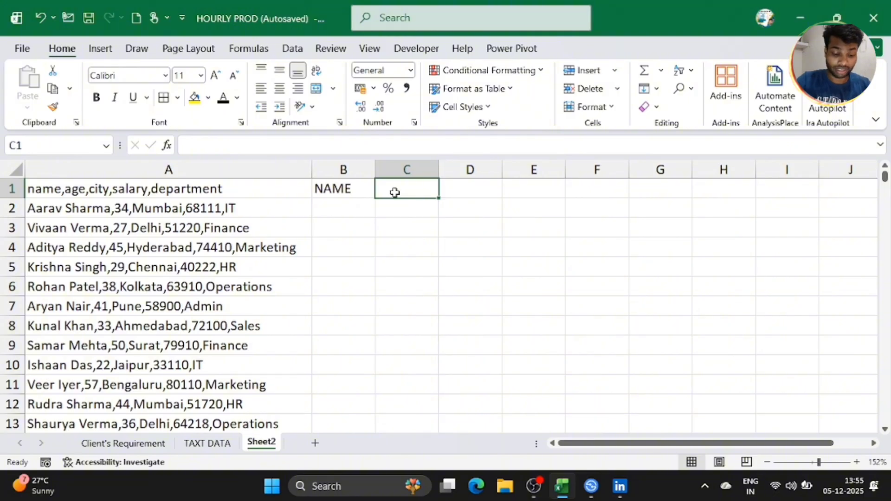
type("AGE")
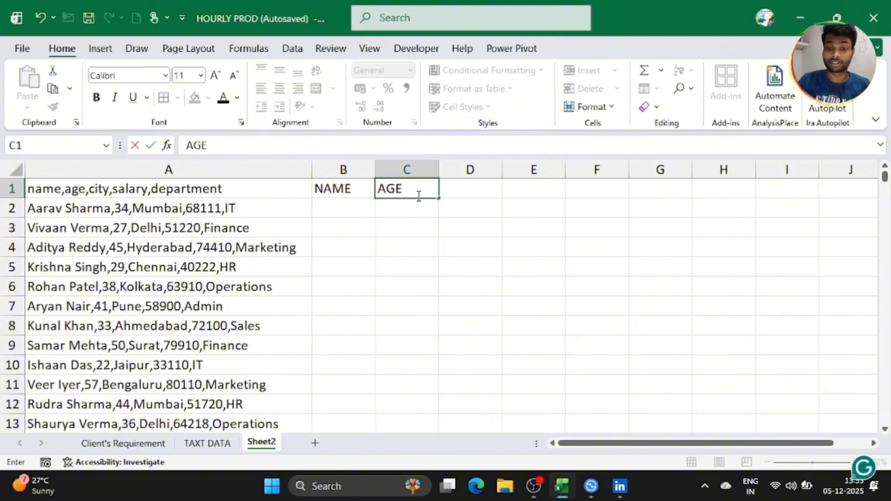
left_click(470, 200)
left_click(463, 187)
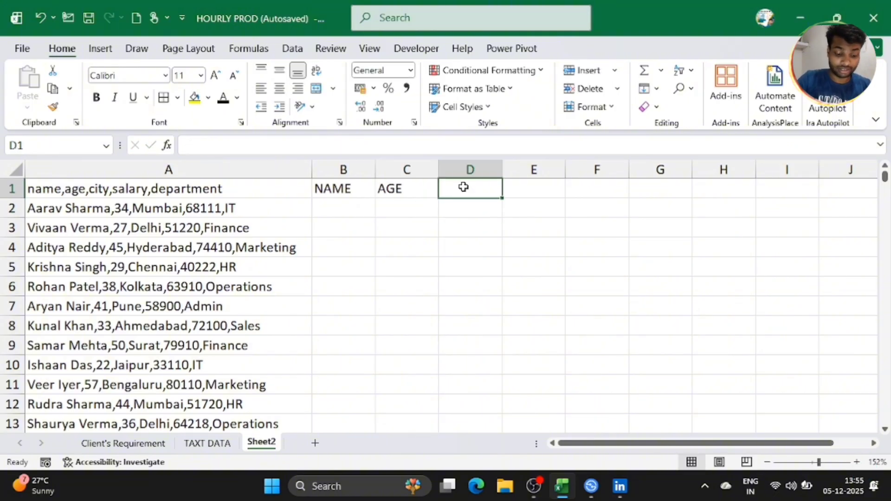
Step: Add CITY, SALARY and DEPARTMENT in D1:F1 and widen column F to fit
type("CITY")
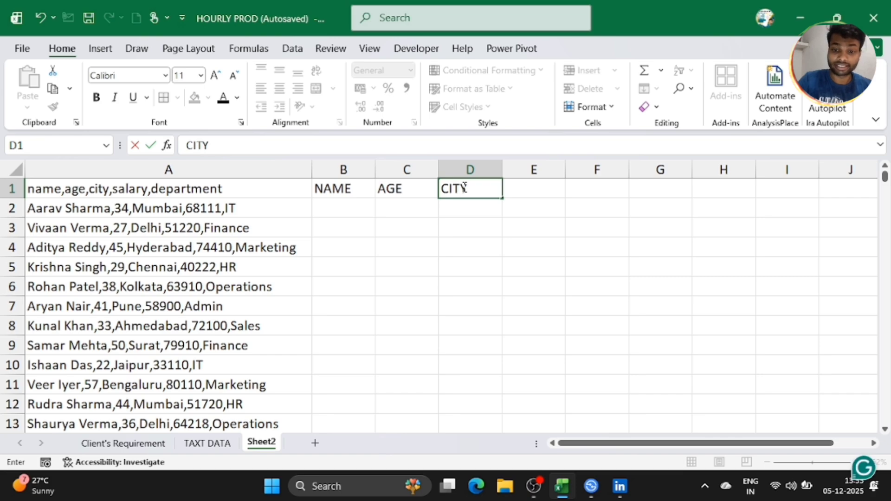
left_click(538, 189)
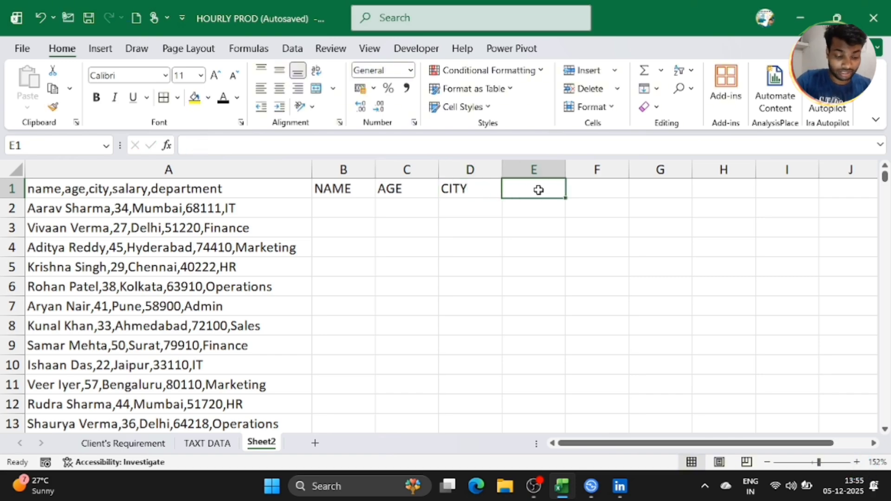
type("SALA")
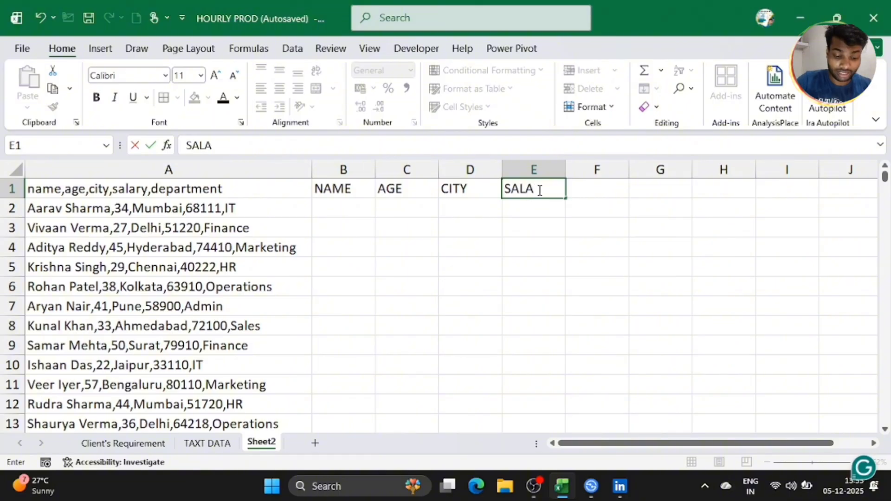
type("RY")
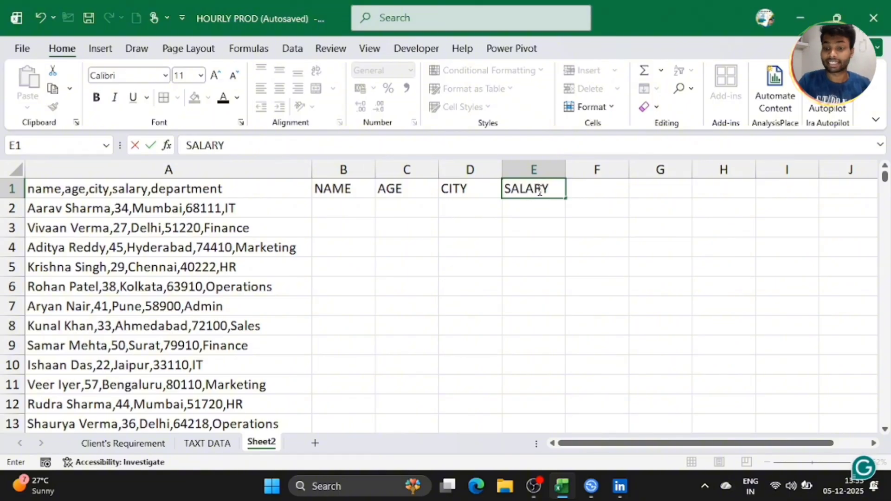
left_click(601, 192)
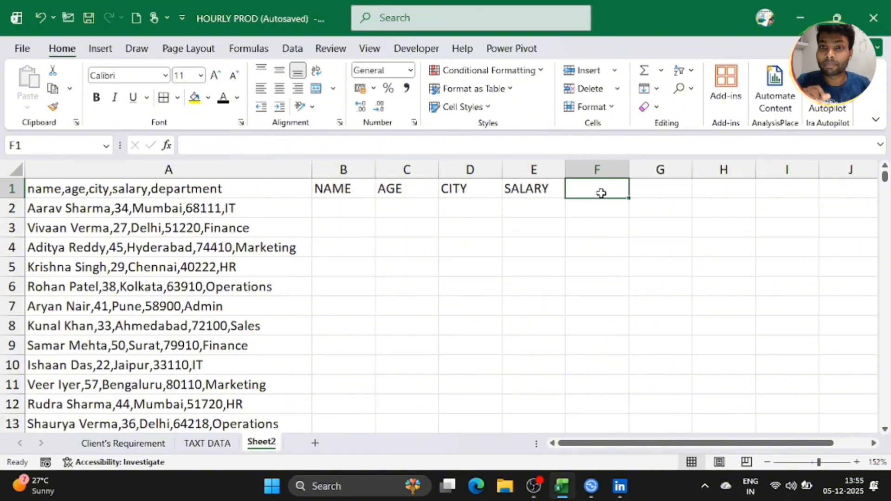
type("D")
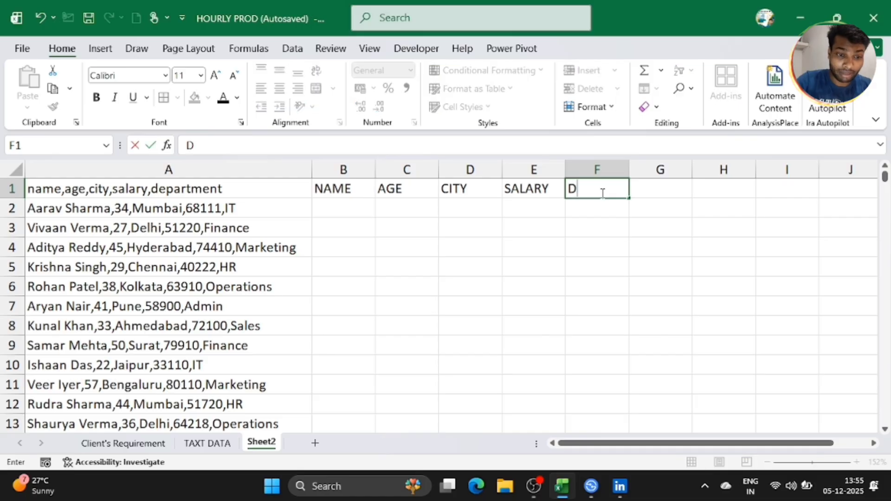
type("EPAR")
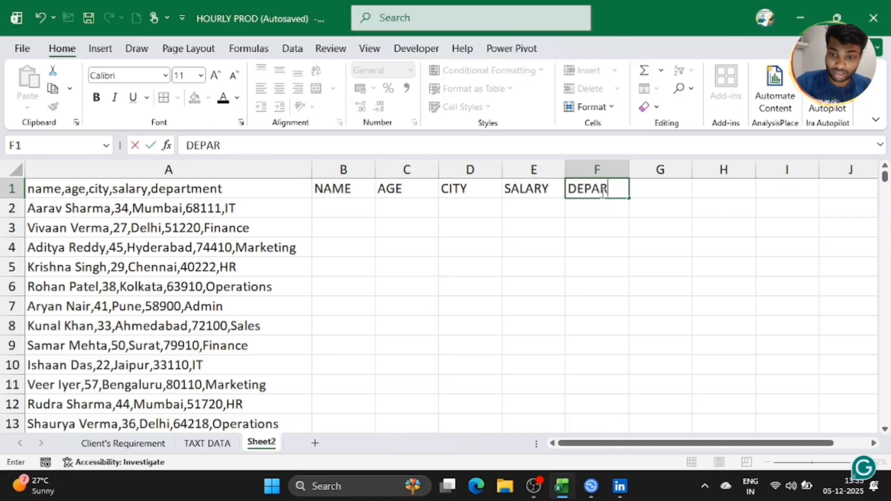
type("TM")
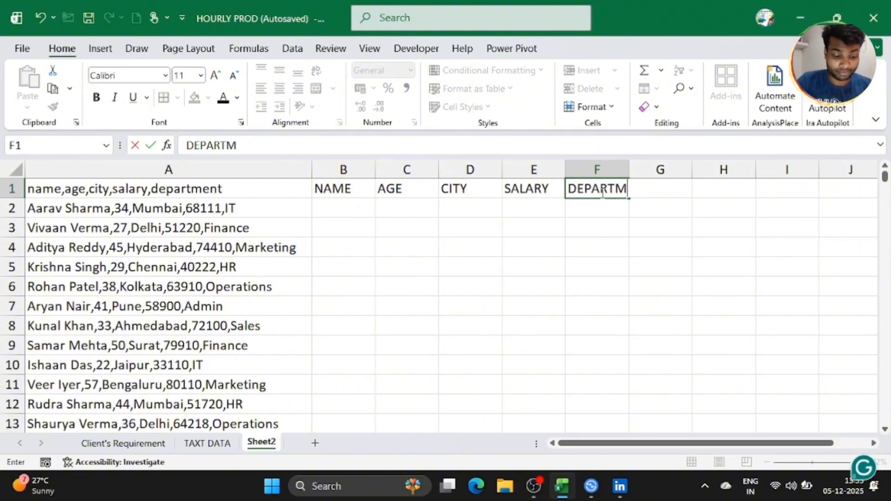
type("E")
type("NT")
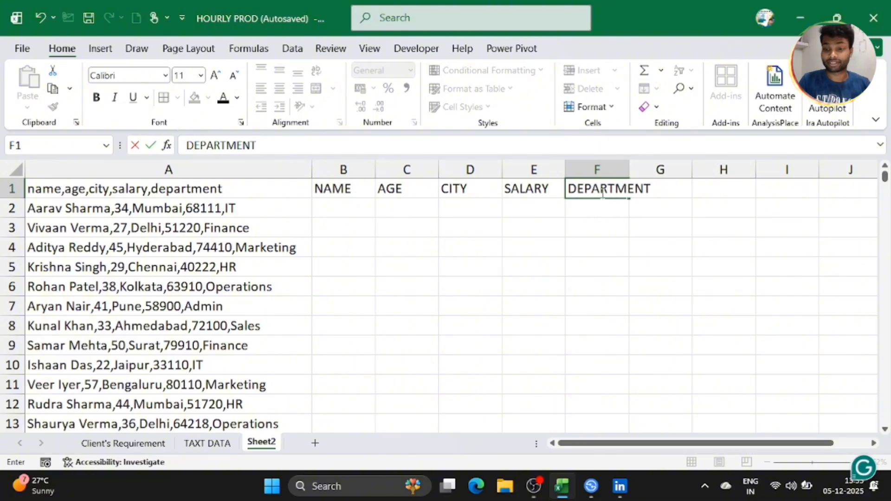
left_click(652, 278)
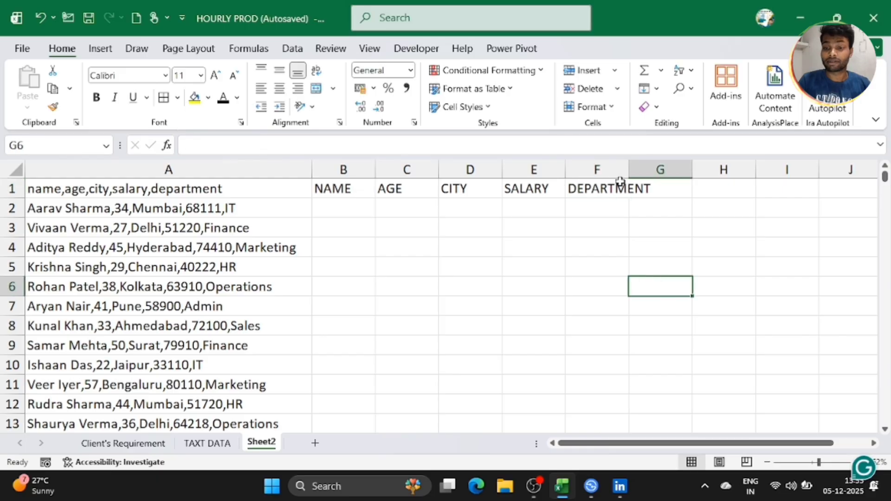
left_click_drag(630, 169, 664, 170)
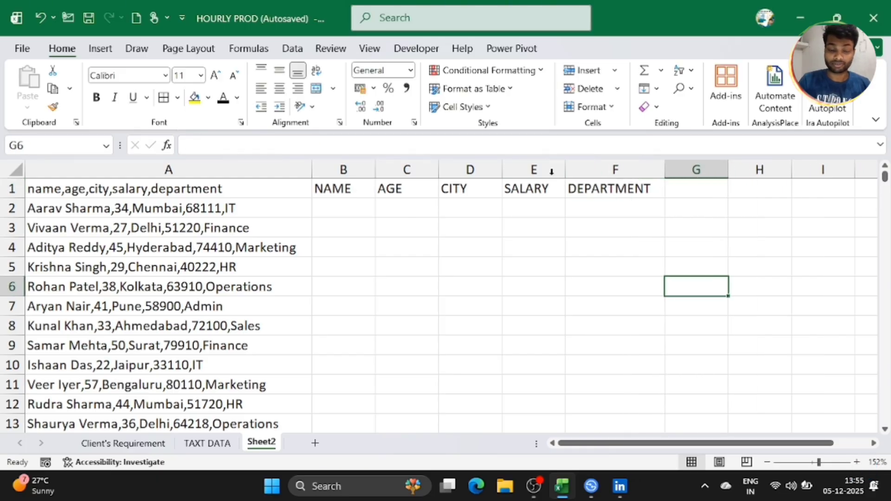
left_click_drag(332, 194, 616, 187)
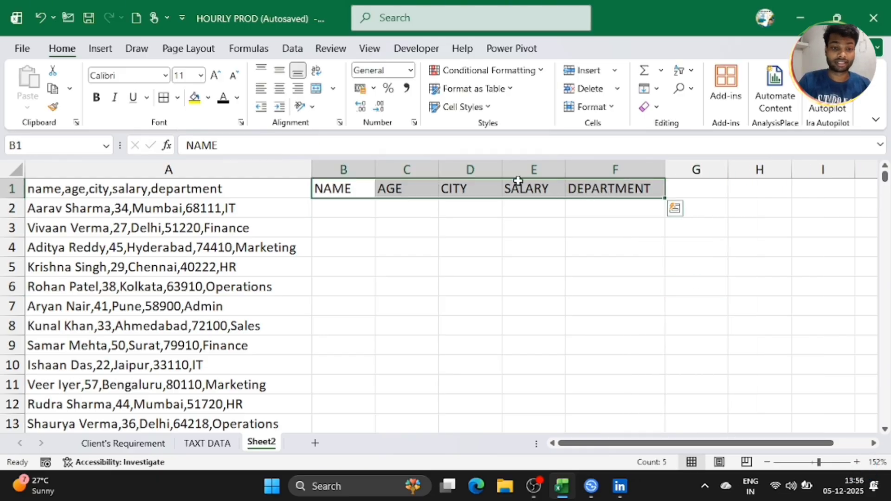
Step: Make the B1:F1 headings bold on a yellow fill
left_click(195, 98)
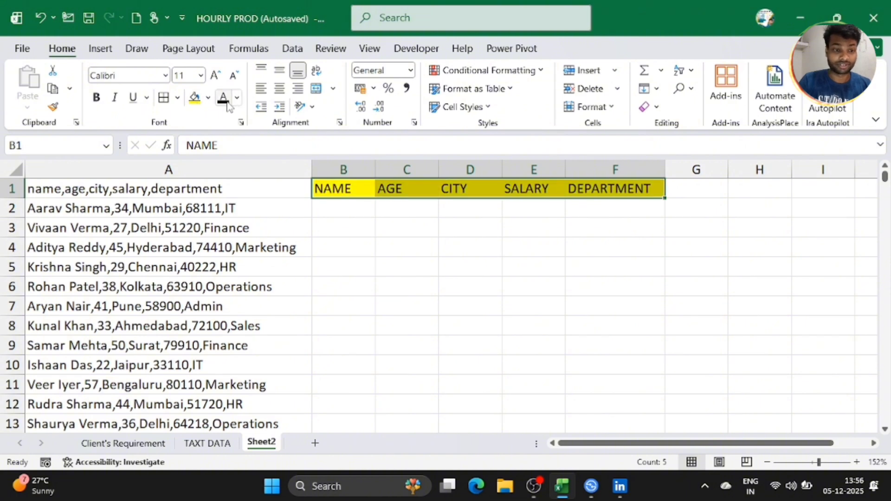
left_click(96, 98)
left_click(318, 245)
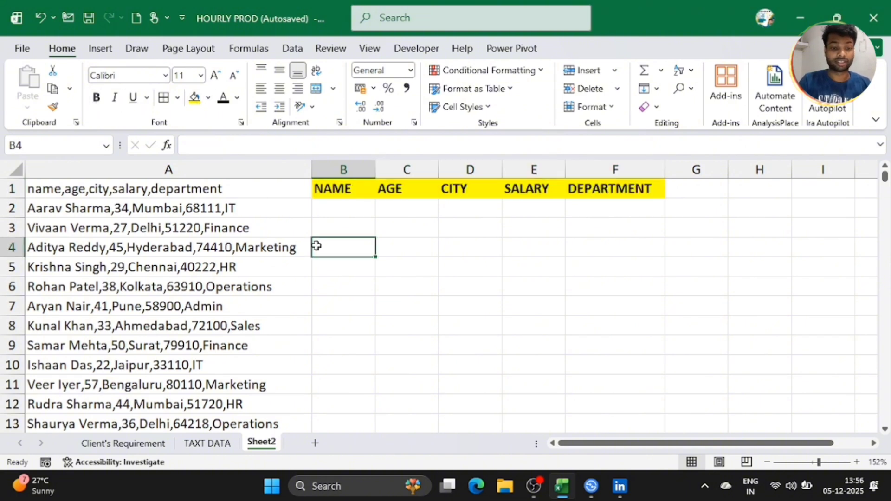
Step: Clear the original comma-separated header text from A1
left_click(237, 189)
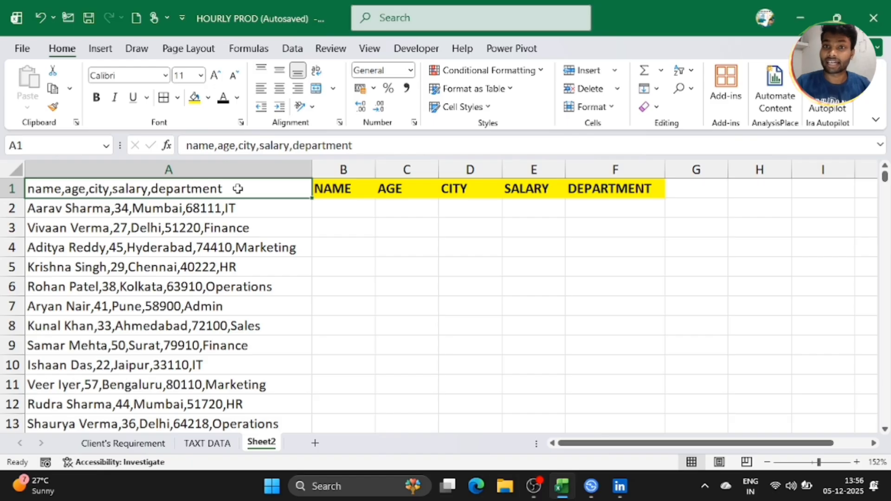
key("BackSpace")
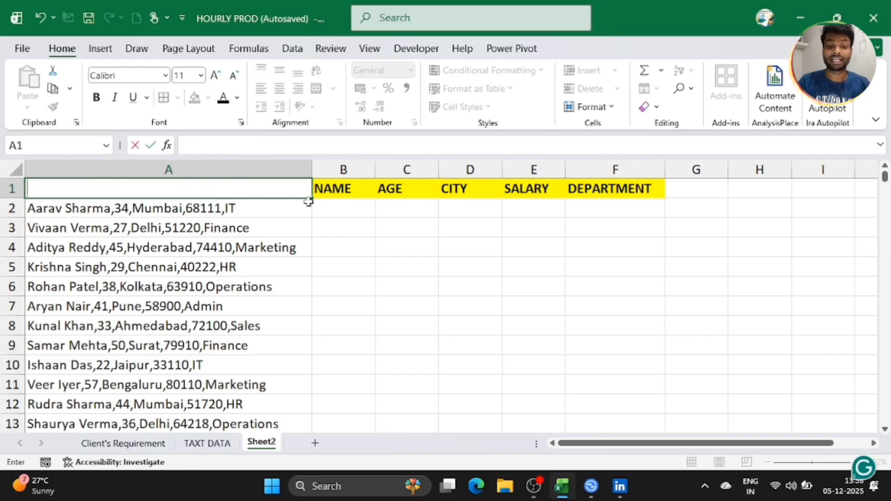
left_click(337, 205)
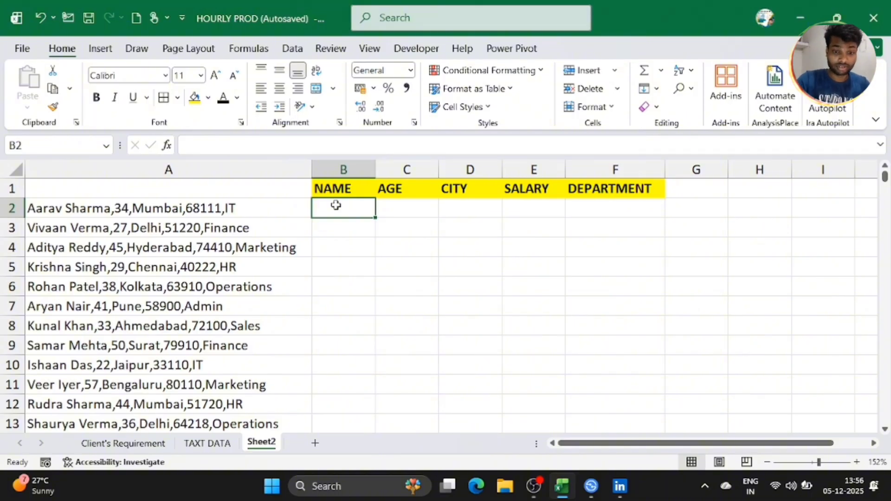
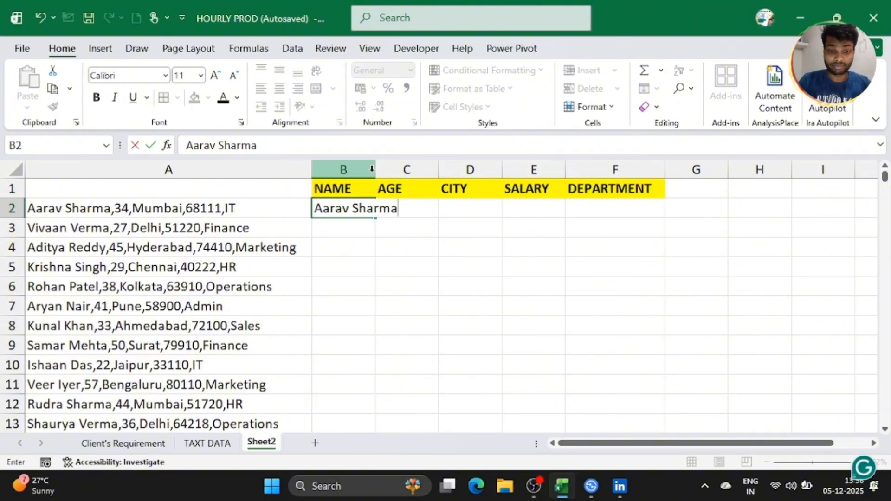
Step: Type the first employee's name in B2 and widen column B to fit it
left_click(371, 169)
left_click_drag(375, 169, 403, 170)
left_click(434, 207)
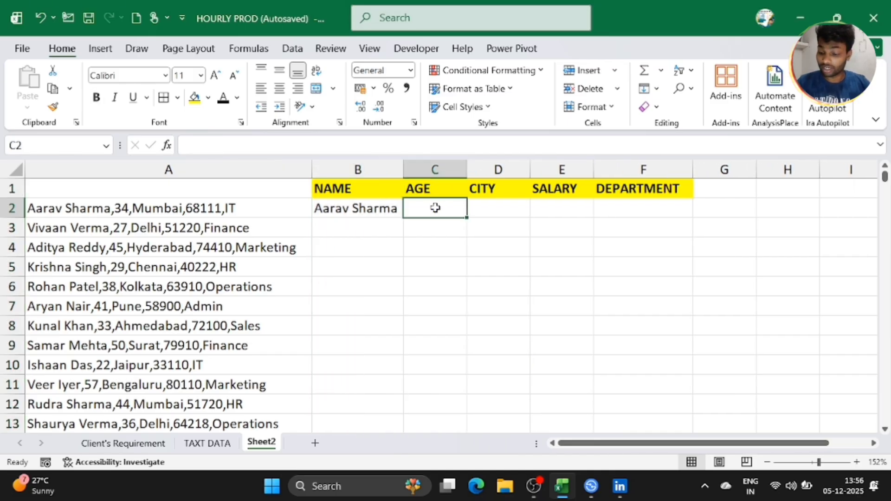
Step: Fill C2:F2 with 34, Mumbai, 68111 and IT
type("34")
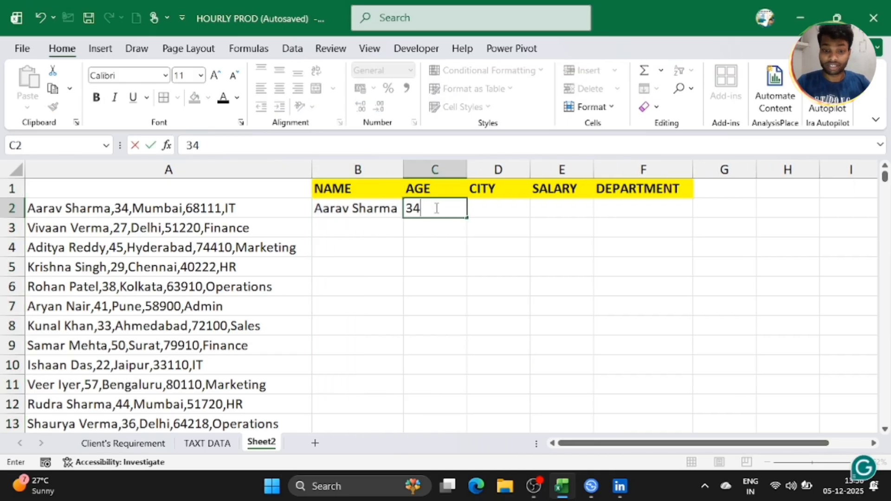
left_click(483, 209)
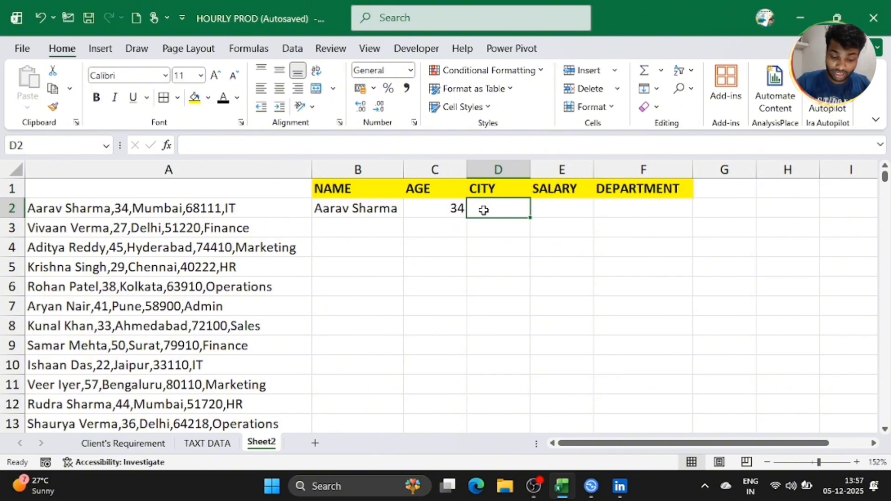
type("Mum")
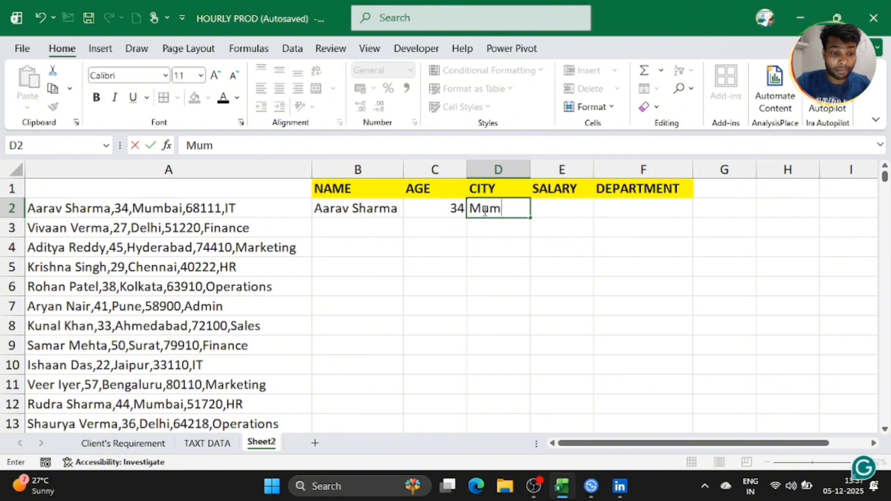
type("ba")
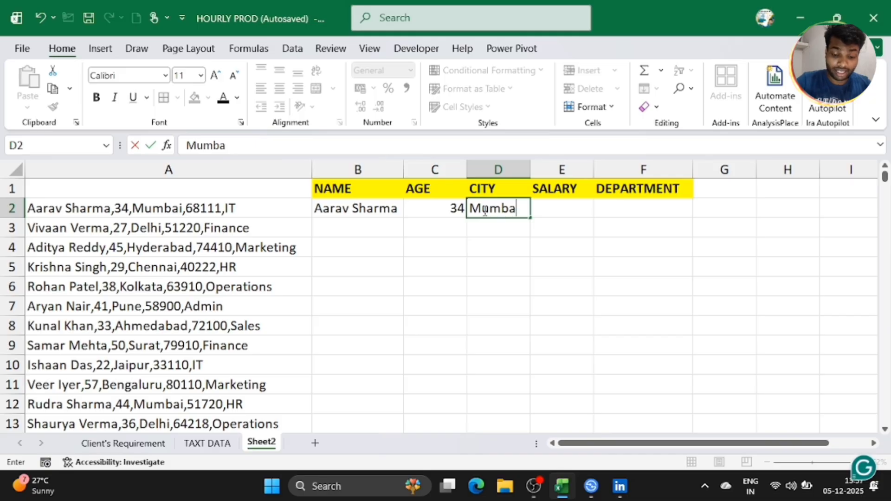
type("i")
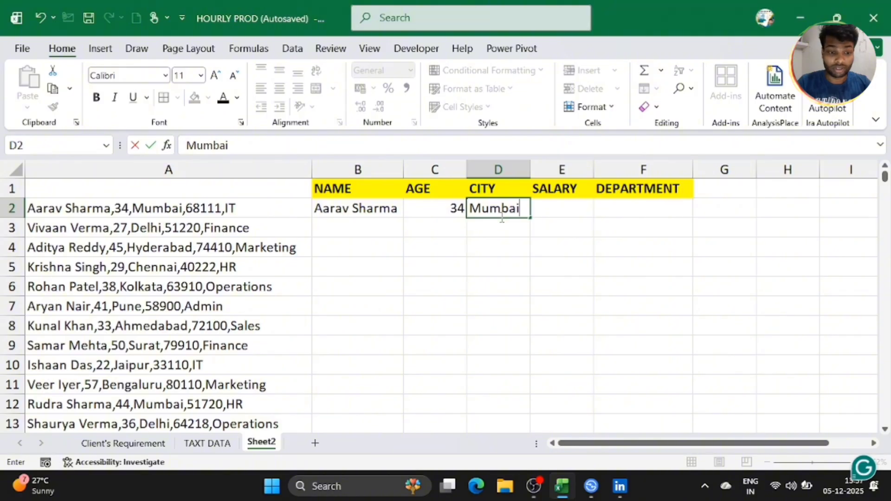
left_click(545, 208)
type("68111")
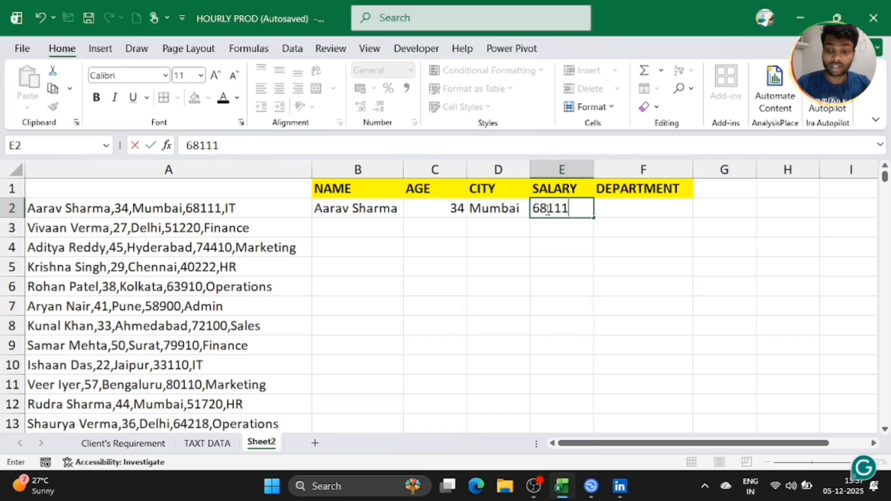
left_click(622, 208)
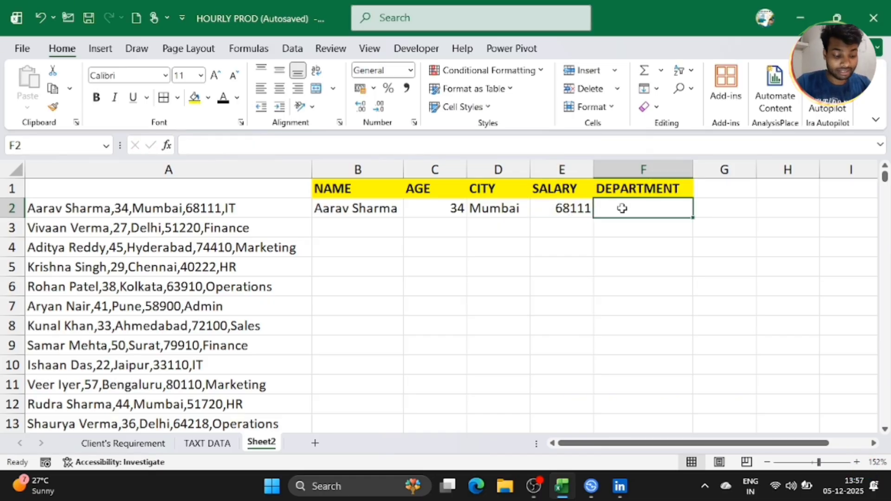
type("IT")
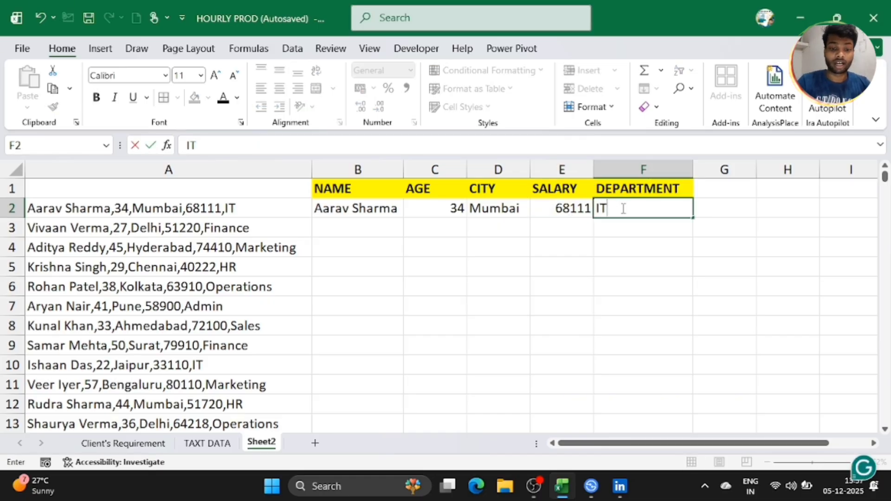
left_click(384, 264)
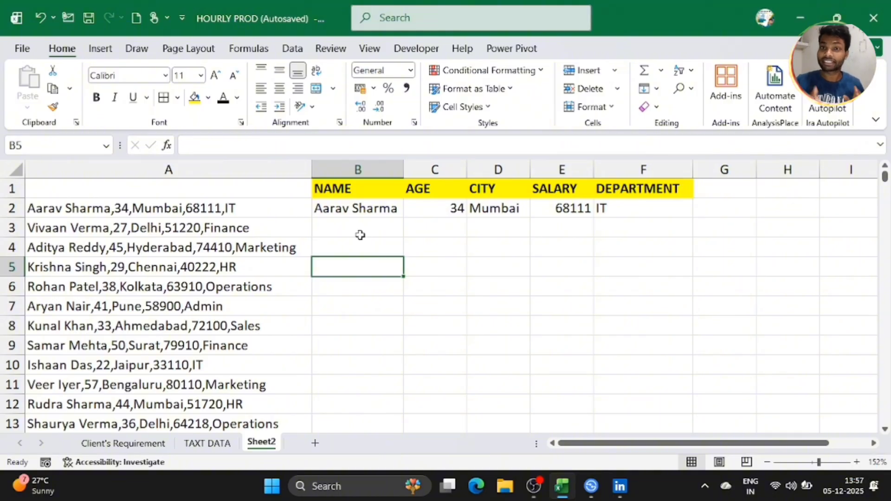
Step: Select the NAME example in B2 and bring up the Data ribbon tools for Flash Fill
scroll(360, 234, "down", 1)
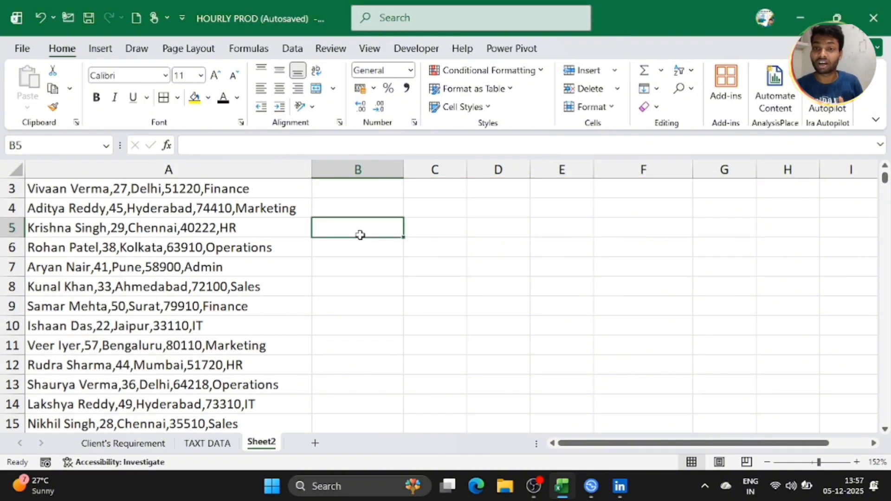
scroll(360, 235, "up", 1)
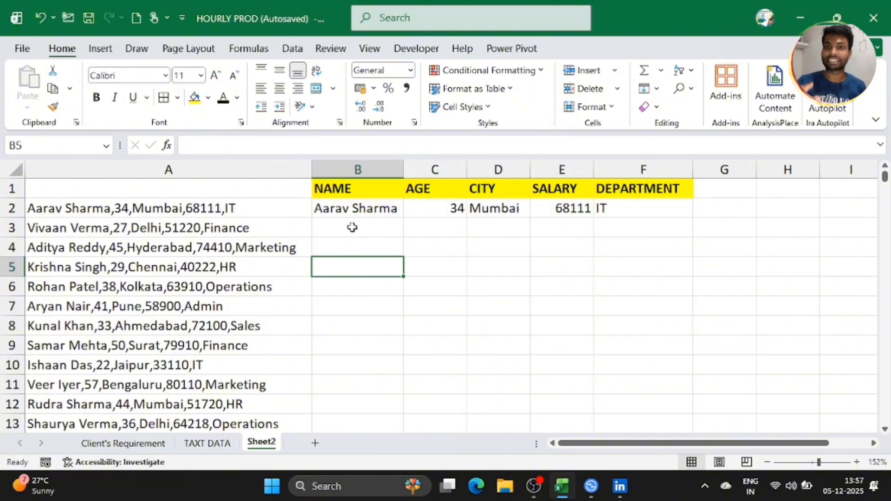
left_click(352, 227)
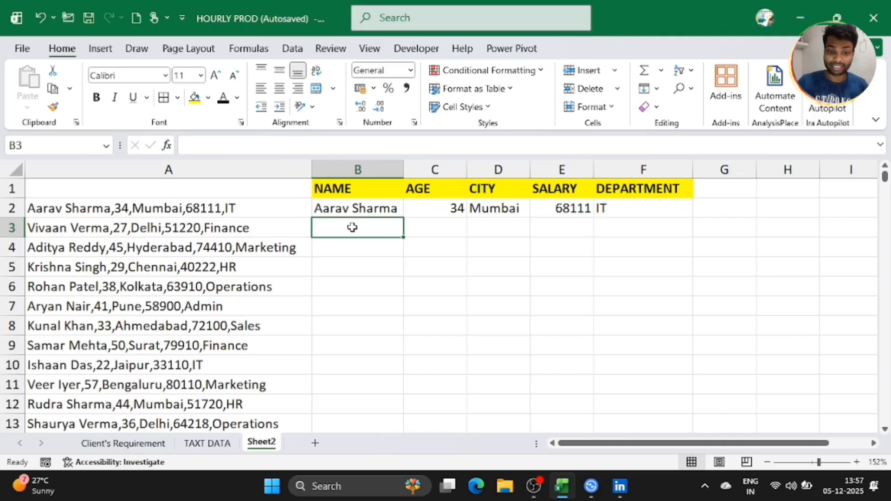
left_click(345, 209)
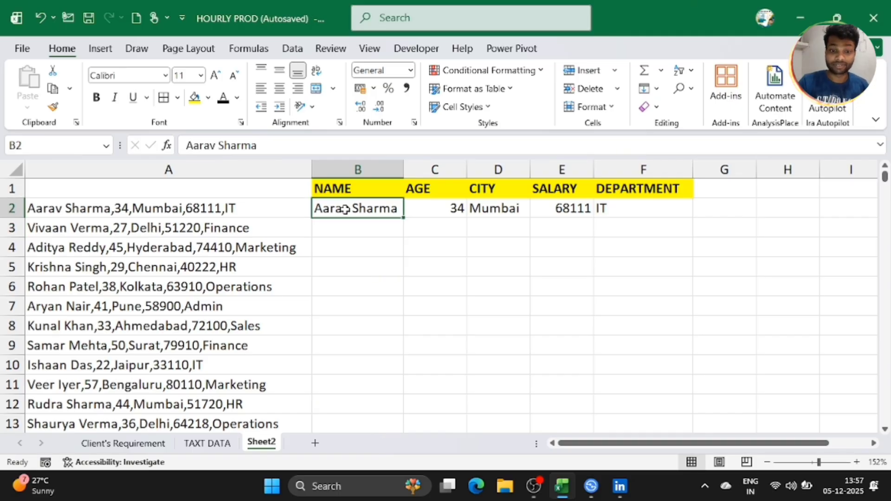
left_click(292, 48)
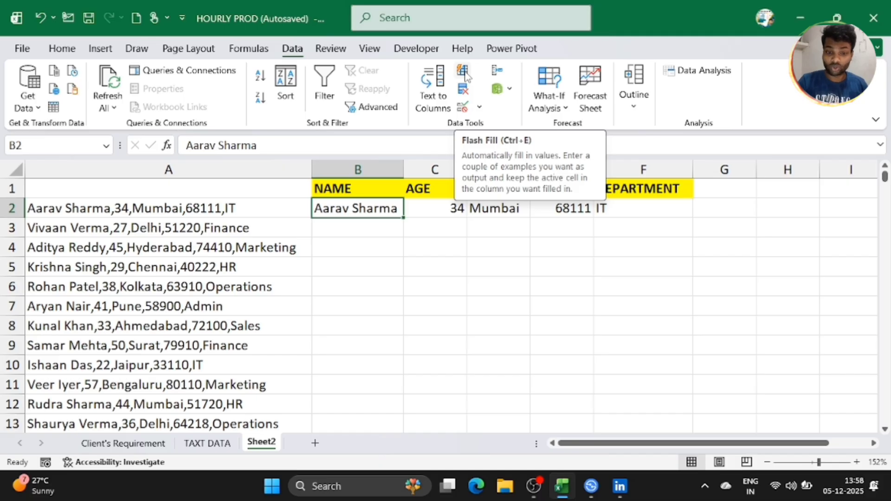
Step: Flash Fill the NAME, AGE and CITY columns from the row-2 examples
left_click(464, 72)
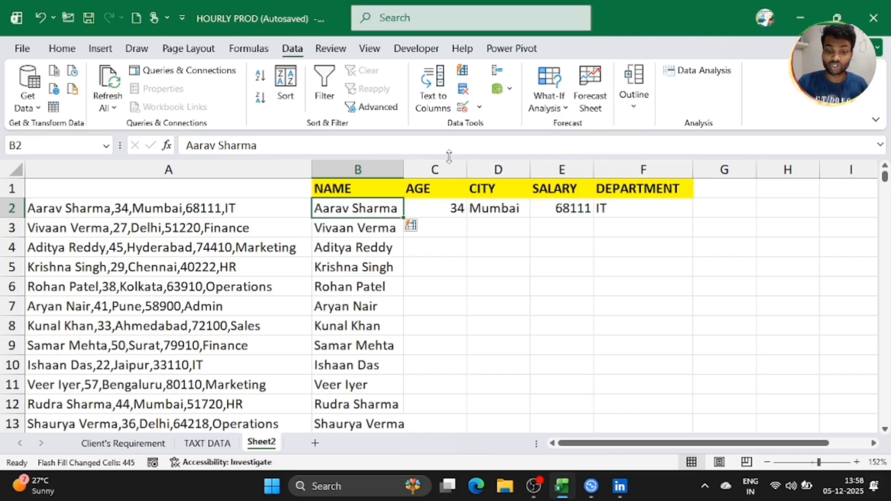
left_click(440, 208)
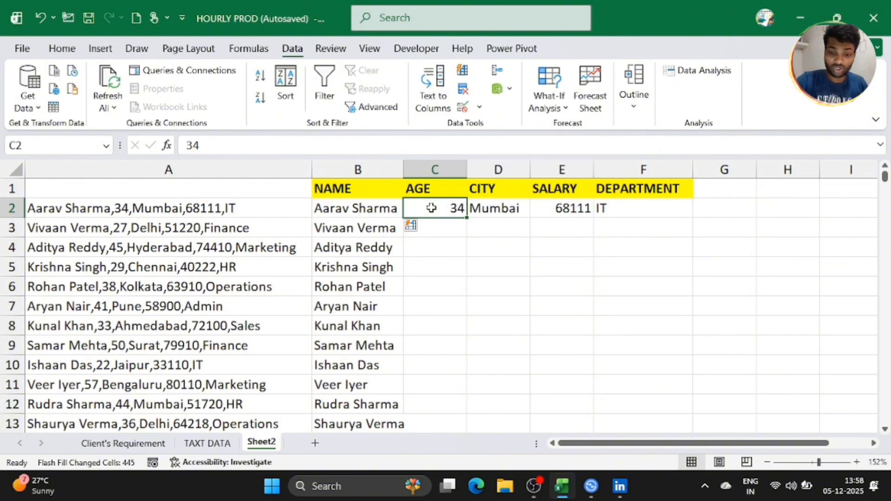
key("ctrl+e")
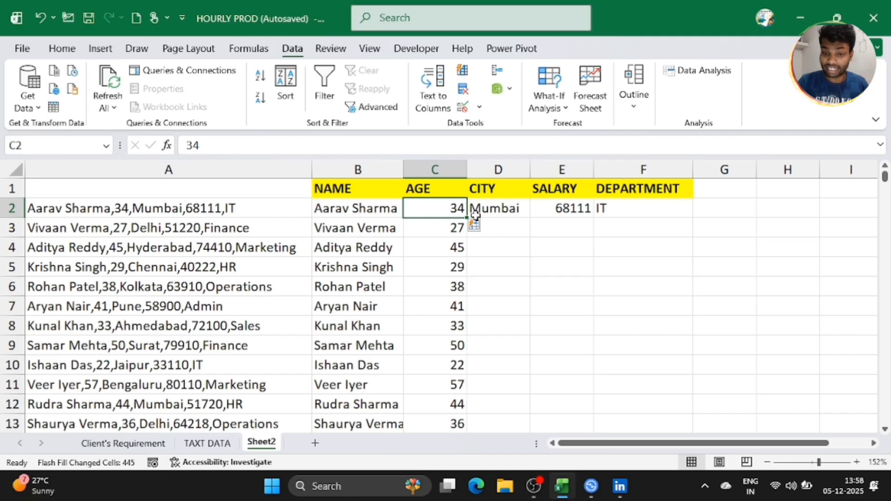
left_click(494, 209)
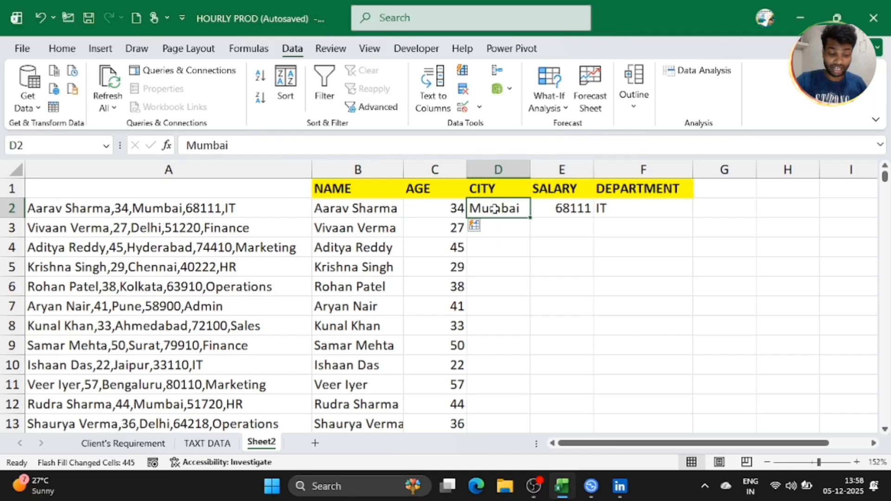
key("ctrl+e")
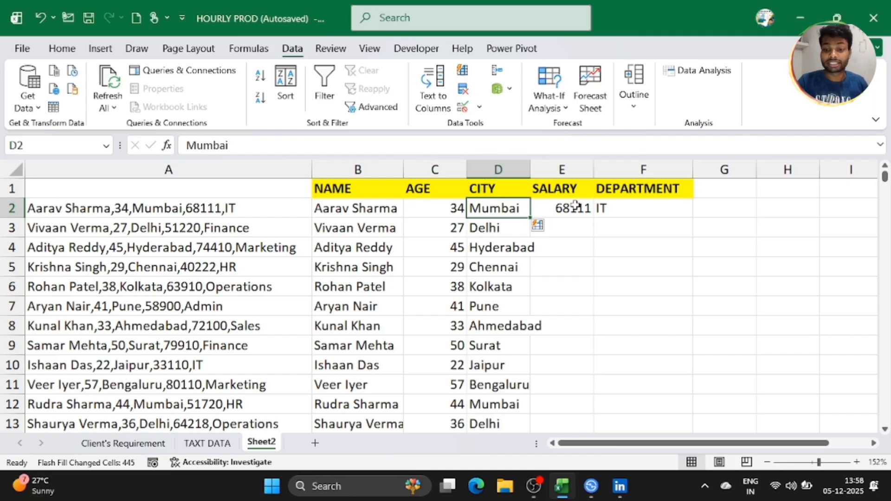
Step: Flash Fill the SALARY and DEPARTMENT columns and spot-check the filled name in B3
left_click(575, 207)
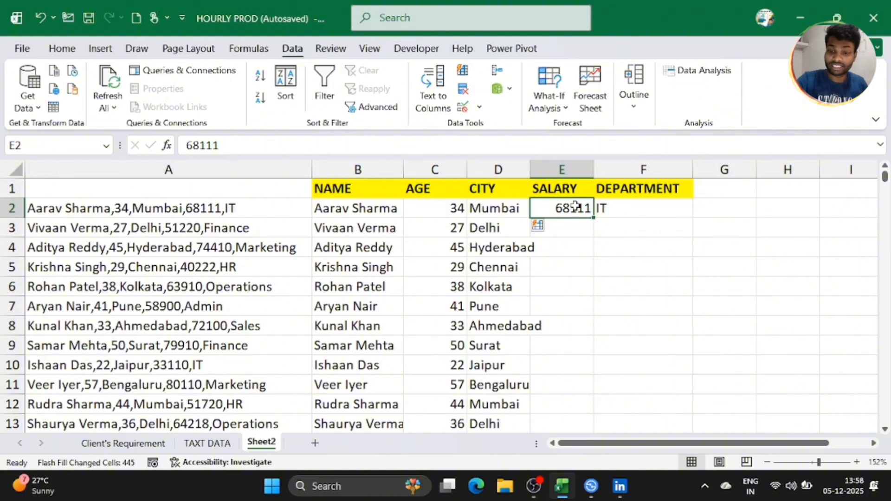
key("ctrl+e")
left_click(611, 210)
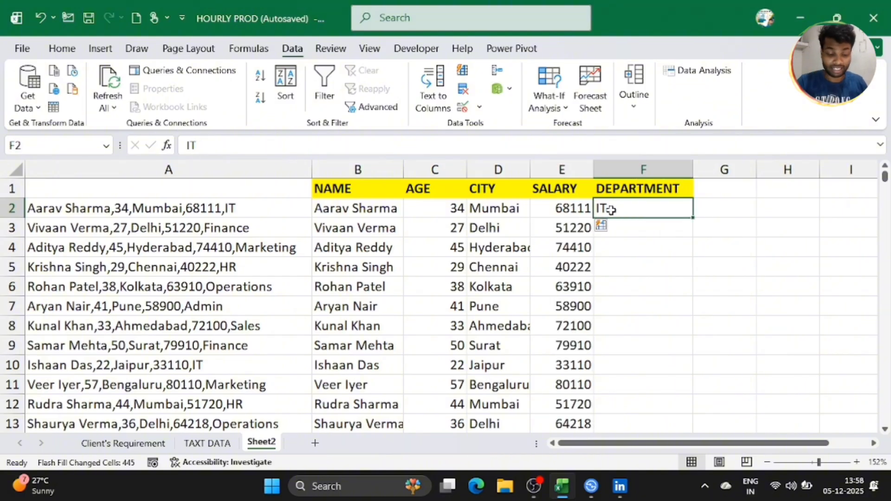
key("ctrl+e")
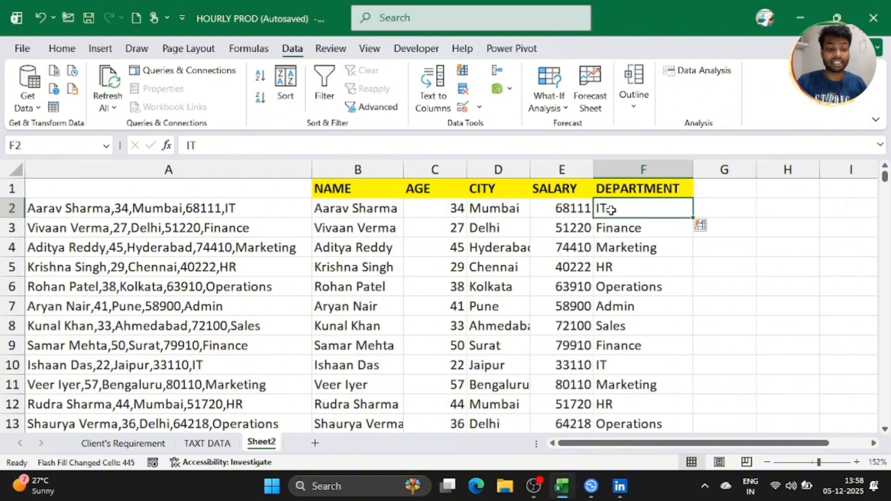
left_click(220, 213)
left_click(399, 228)
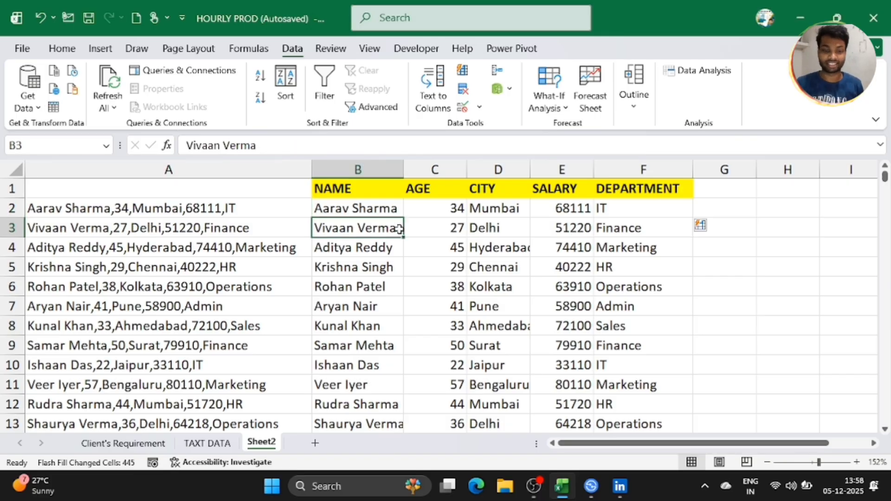
Step: Delete the original comma-separated column A and insert a blank column before the table
left_click(176, 169)
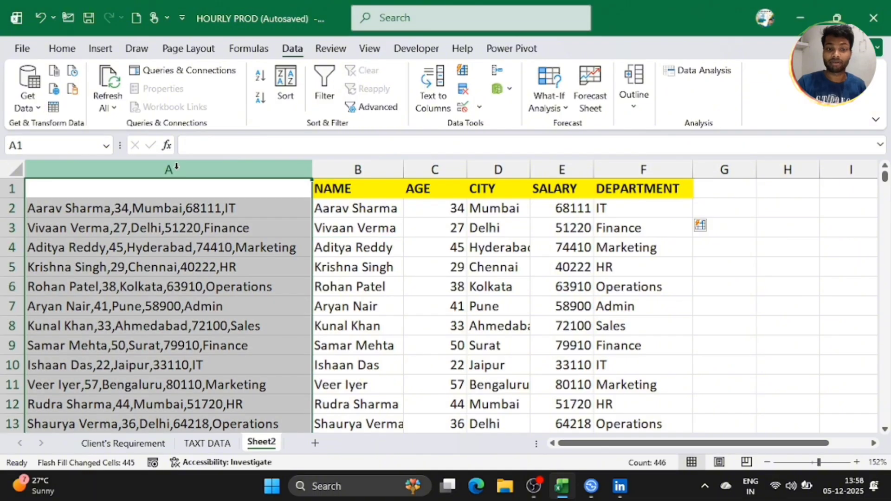
left_click(68, 51)
left_click(577, 89)
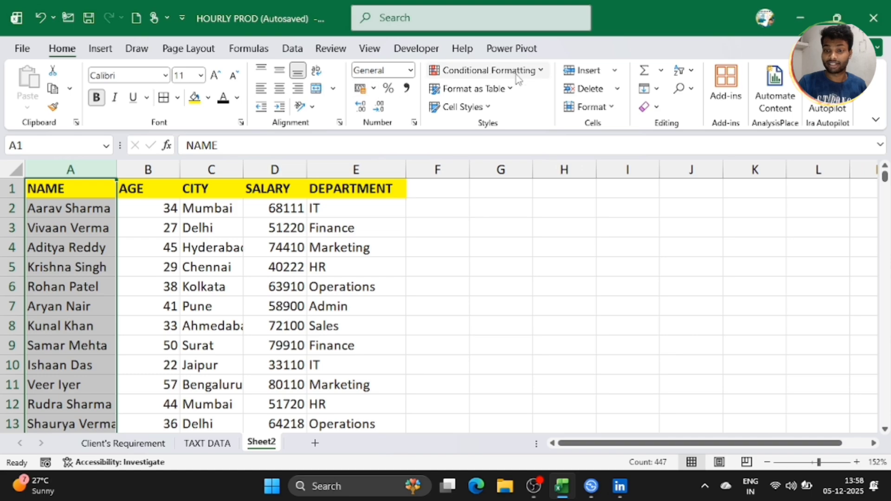
left_click(587, 72)
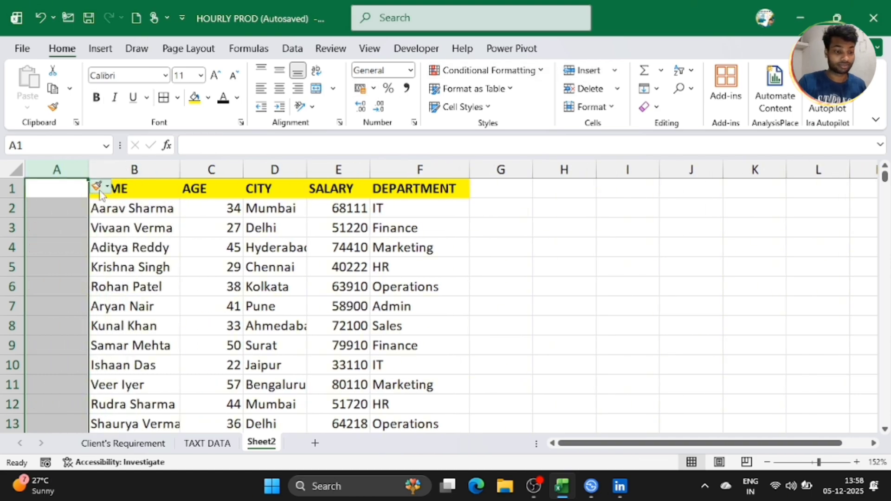
Step: Adjust the rows so exactly one blank row sits above the headings
left_click(8, 190)
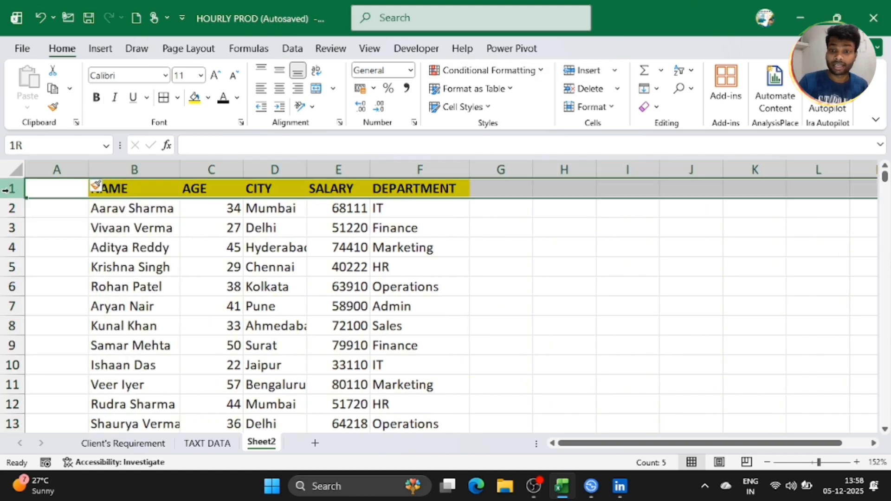
left_click(576, 72)
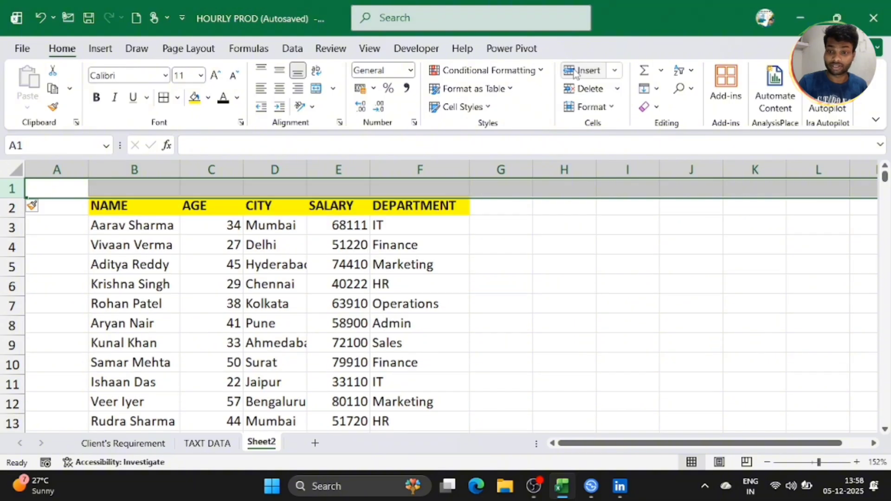
left_click(575, 72)
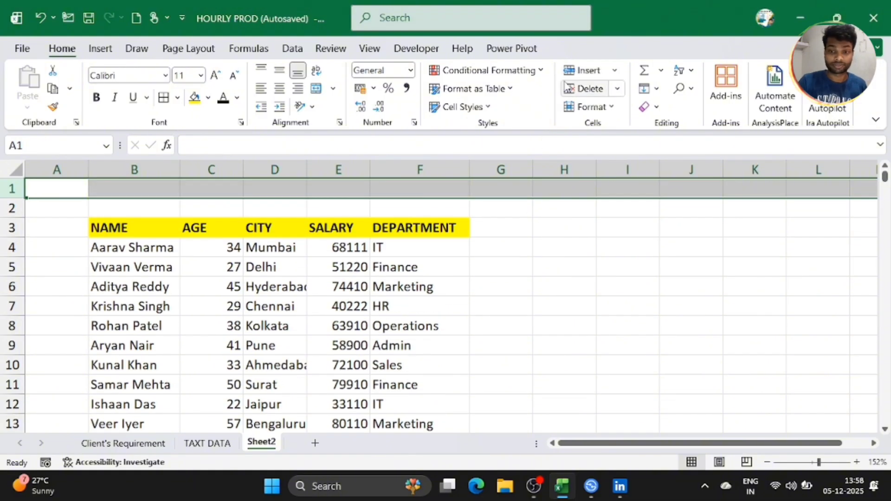
left_click(568, 86)
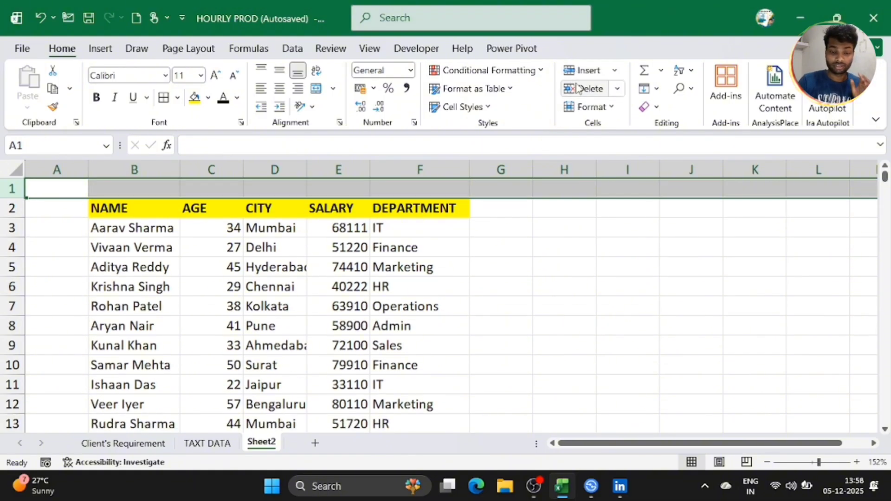
left_click(290, 320)
left_click(150, 264)
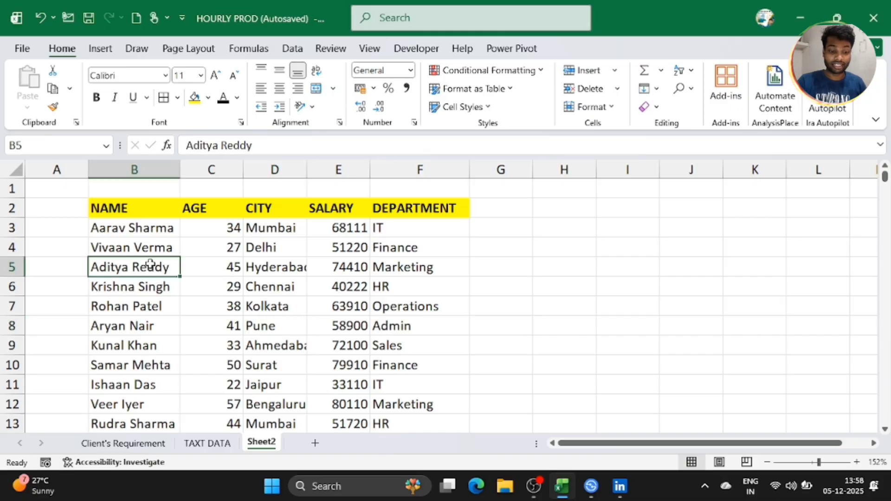
Step: Compare the raw TAXT DATA sheet with the split table on Sheet2, ending on cell C5
left_click(228, 445)
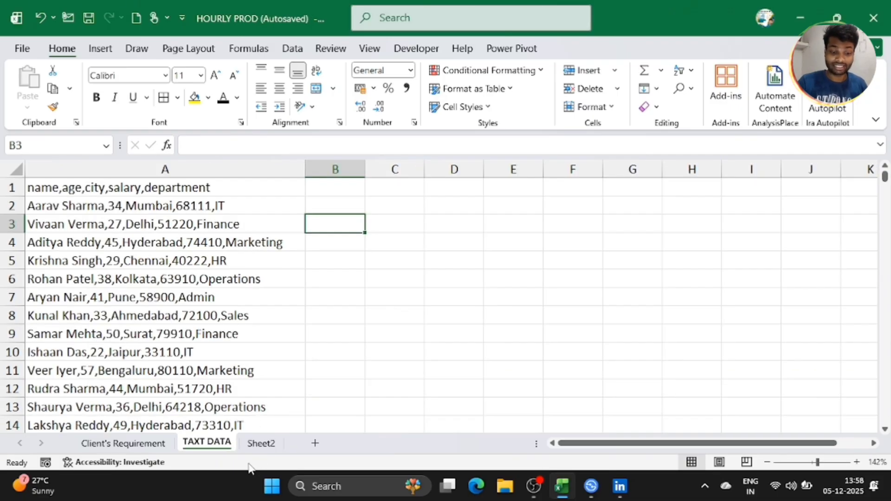
left_click(256, 444)
left_click(288, 319)
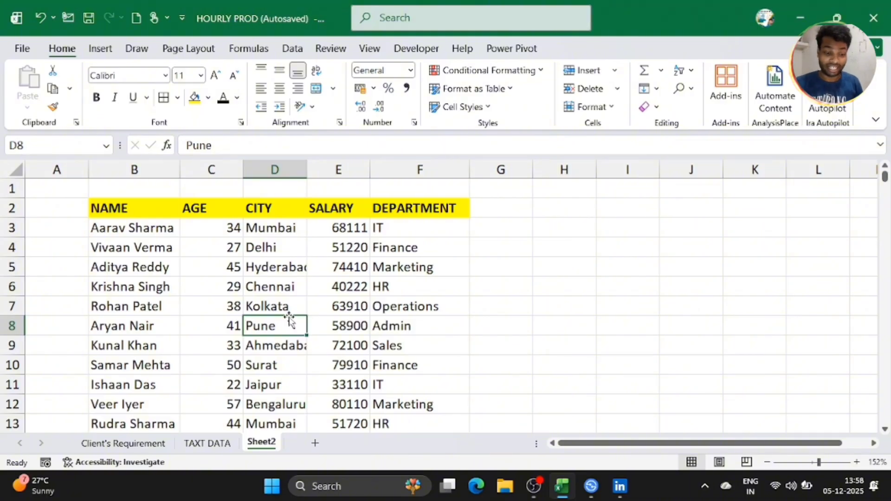
left_click(227, 444)
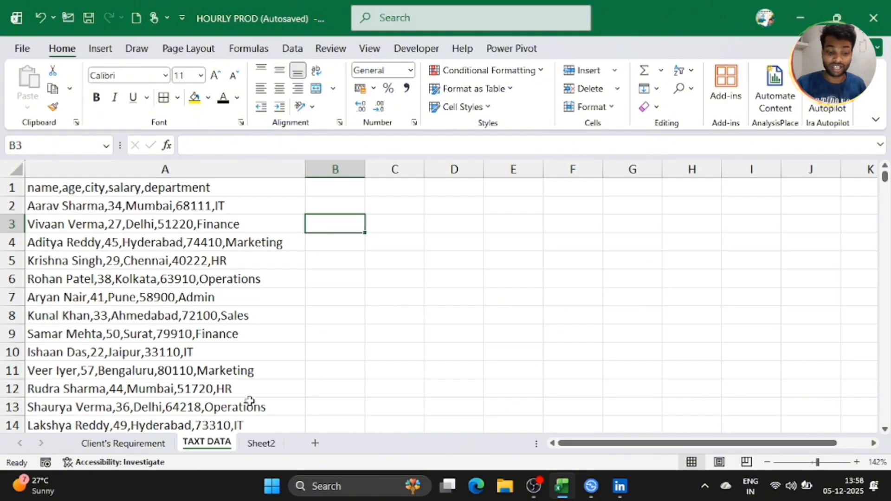
left_click(261, 442)
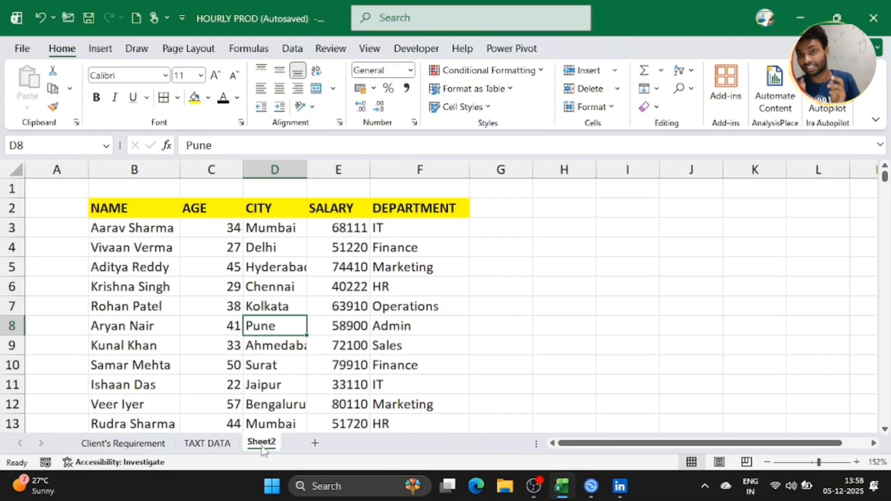
left_click(166, 325)
left_click(237, 268)
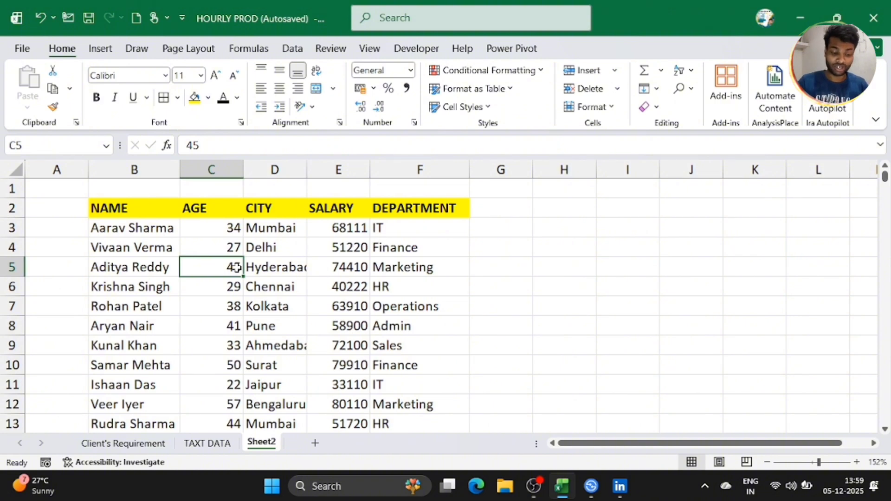
Step: Convert the employee data in B2:F448 into Table4 with headers, using Ctrl+A and Ctrl+T
key("ctrl+a")
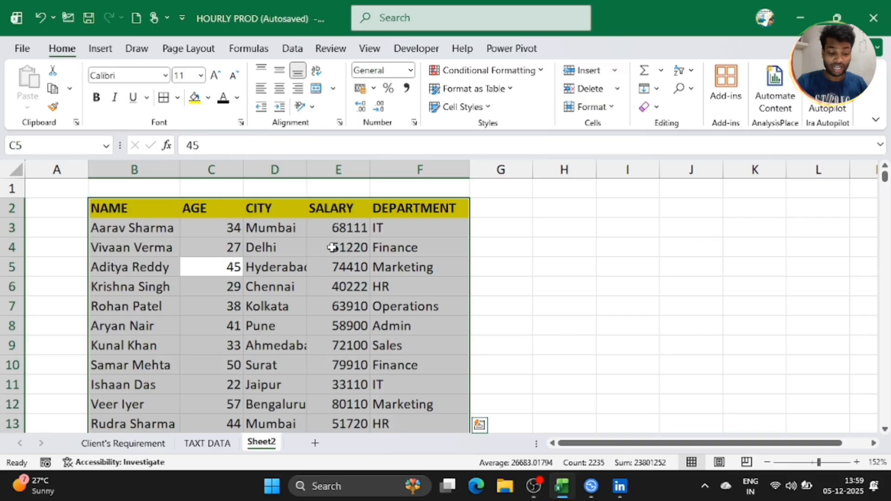
key("ctrl+t")
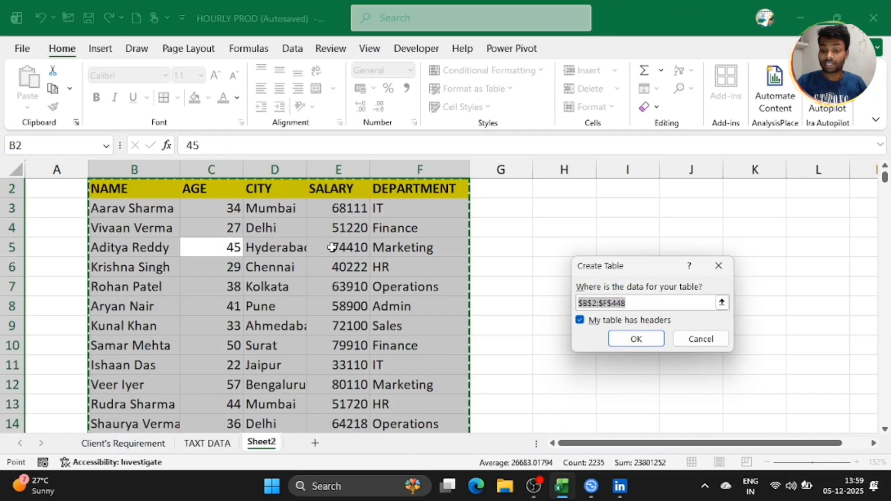
left_click(636, 340)
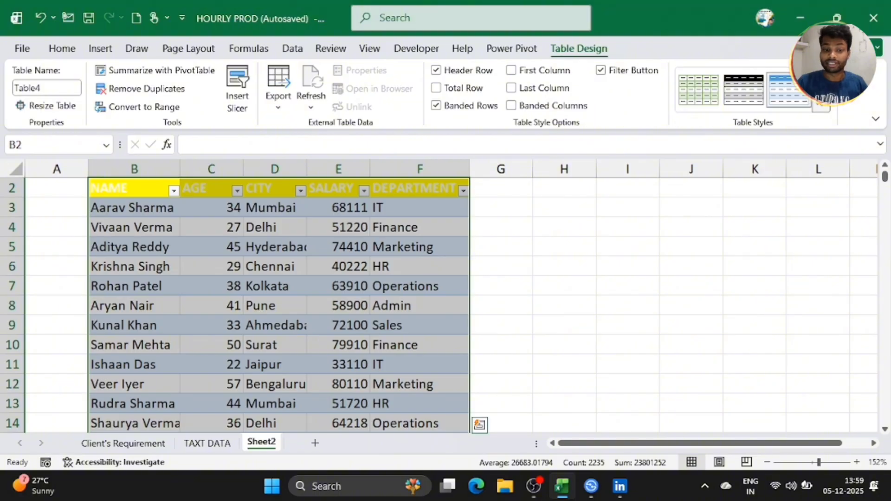
Step: Apply a medium grey, white-banded table style to Table4
left_click(875, 119)
scroll(751, 266, "down", 3)
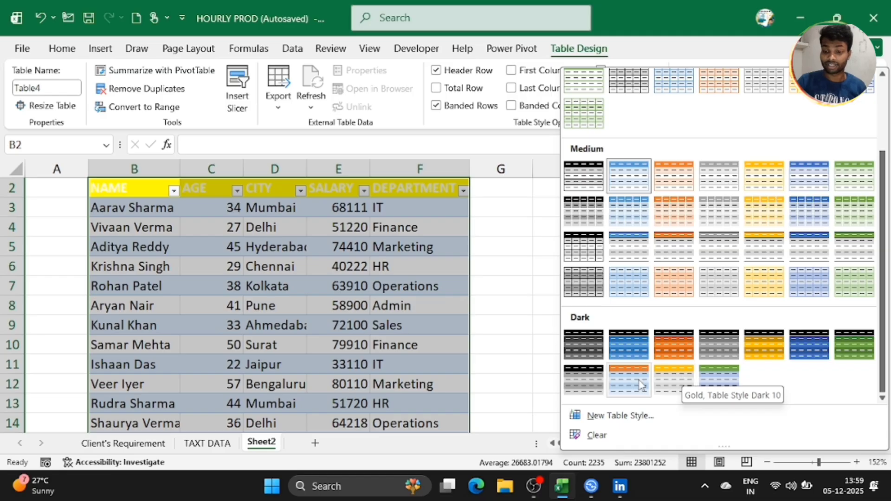
left_click(634, 347)
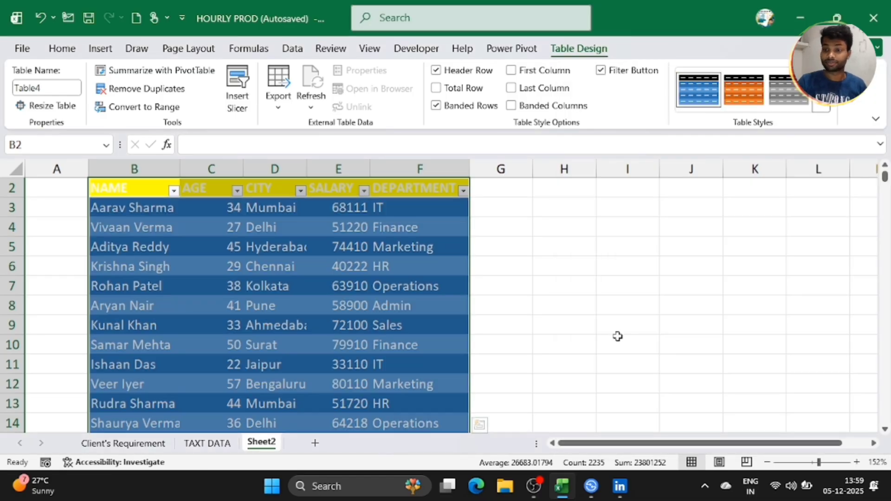
left_click(824, 105)
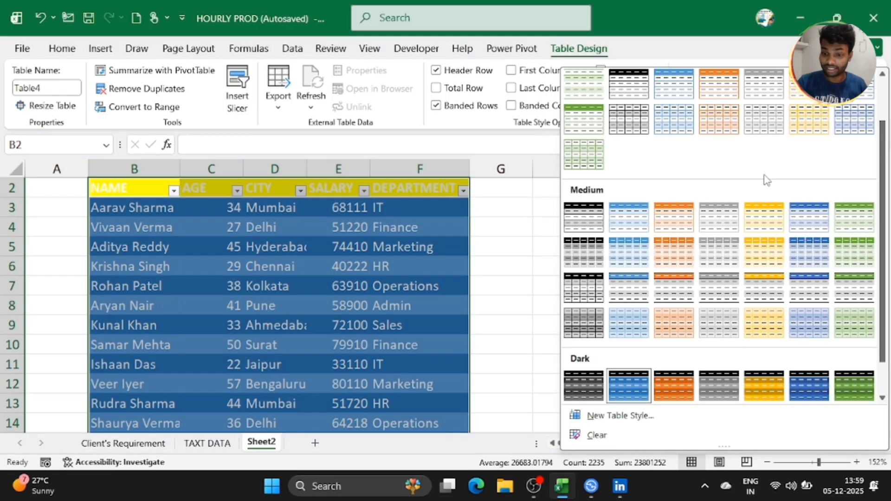
left_click(594, 219)
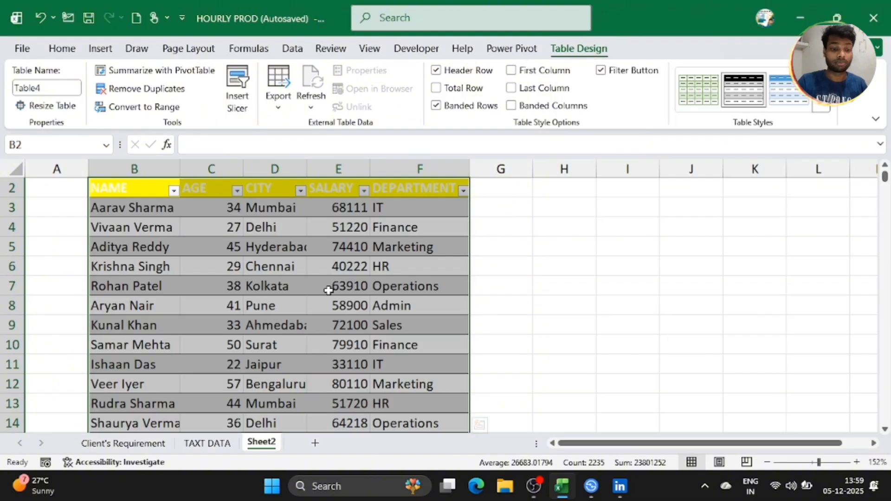
Step: Draw All Borders around every cell of the table, then deselect it at C6
left_click(65, 51)
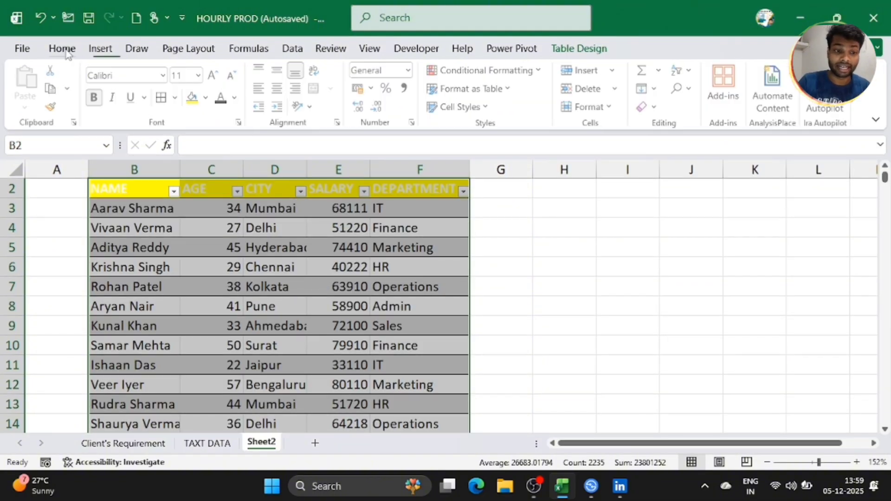
left_click(167, 100)
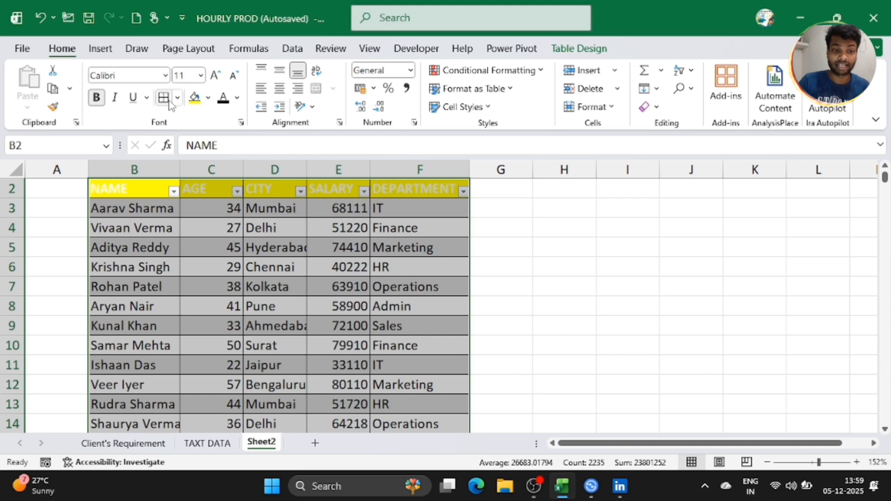
left_click(177, 99)
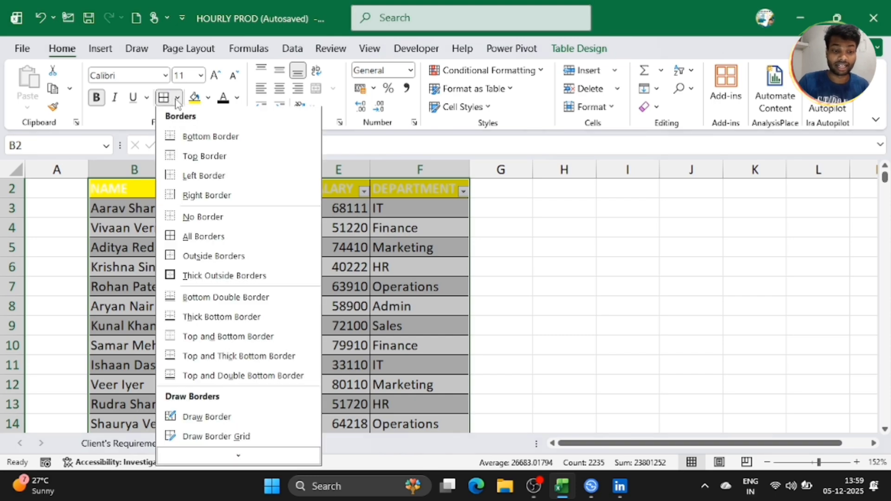
left_click(189, 236)
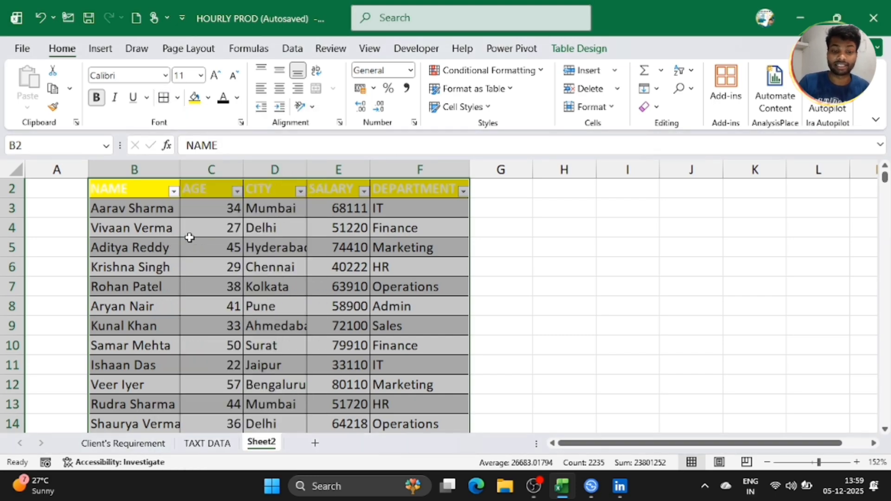
left_click(237, 271)
scroll(241, 274, "up", 1)
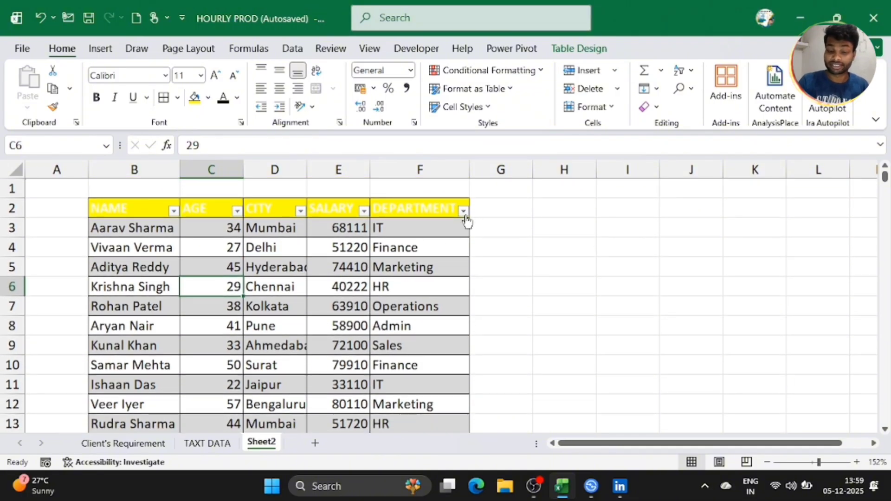
left_click(464, 212)
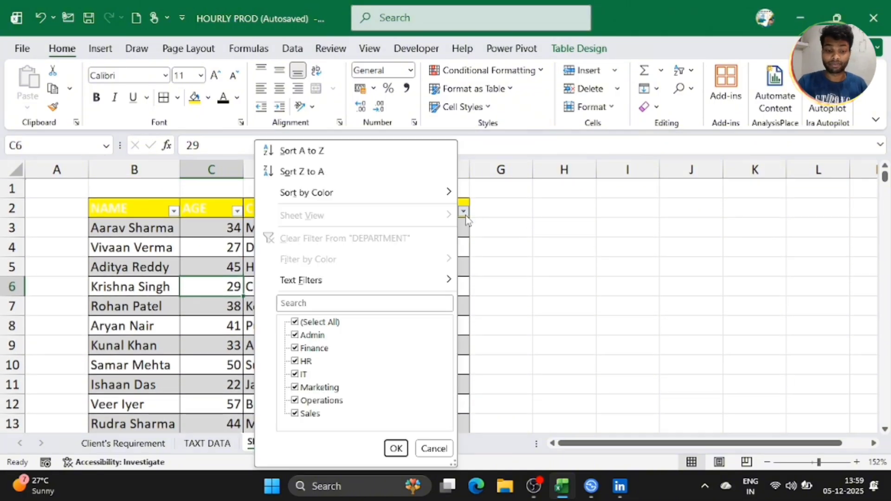
left_click(294, 323)
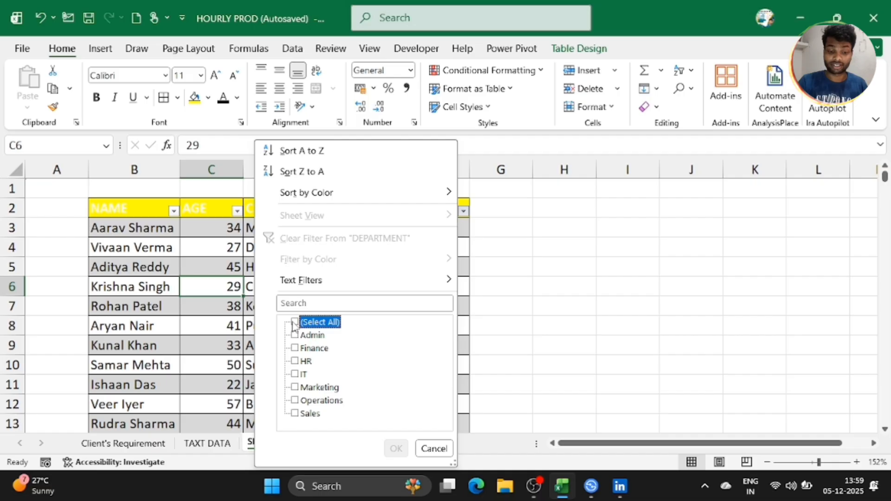
left_click(294, 375)
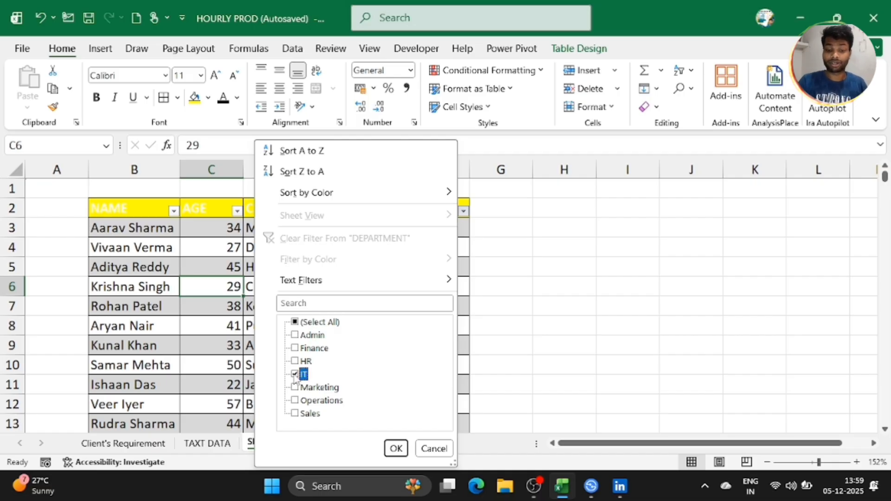
left_click(395, 448)
scroll(397, 362, "down", 5)
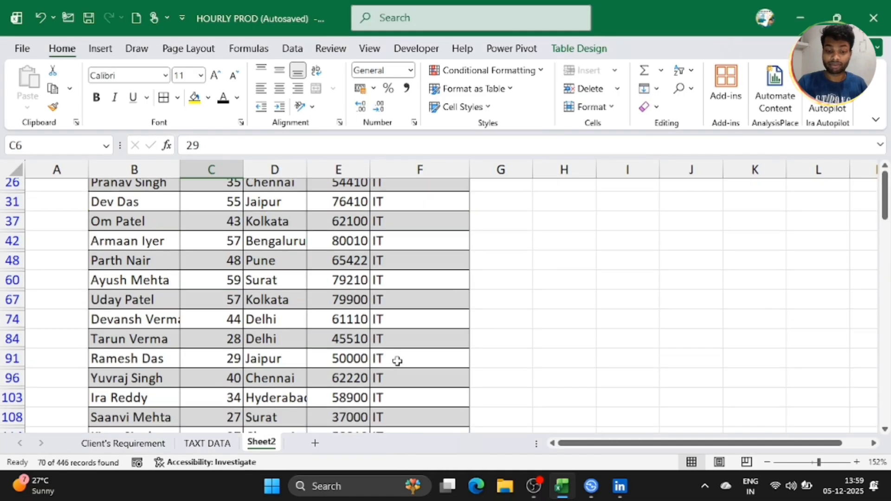
scroll(398, 362, "up", 6)
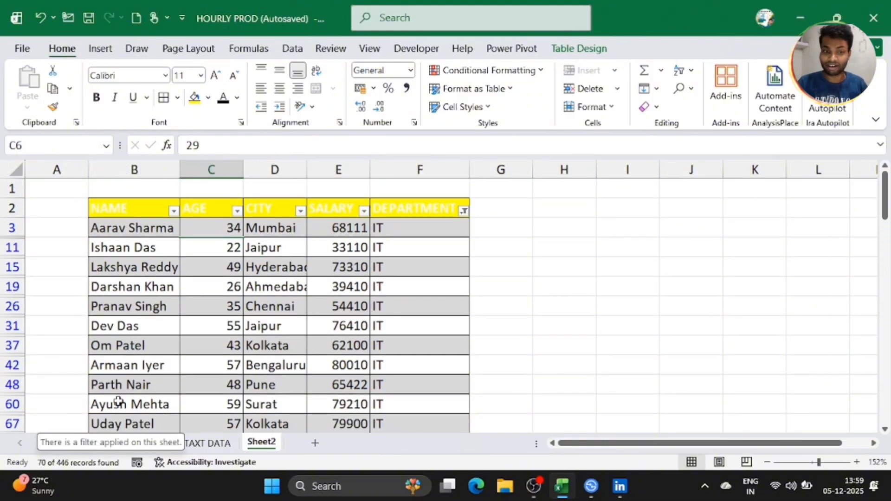
left_click(138, 384)
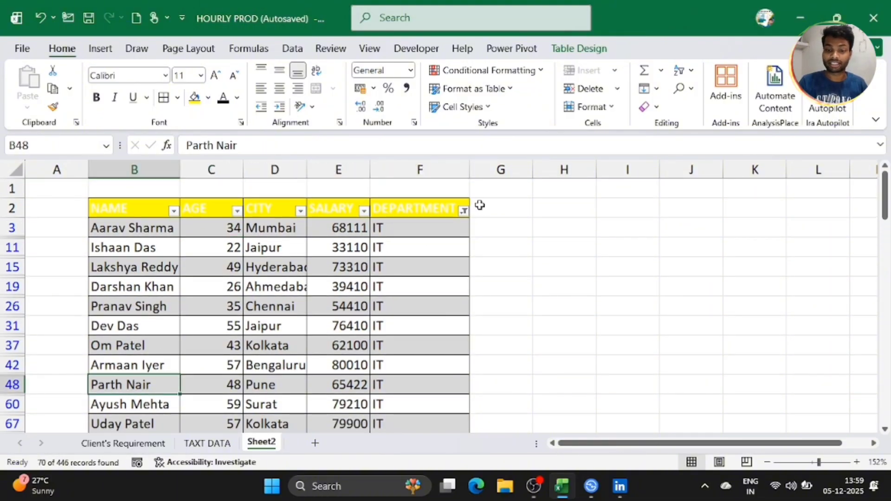
left_click(464, 212)
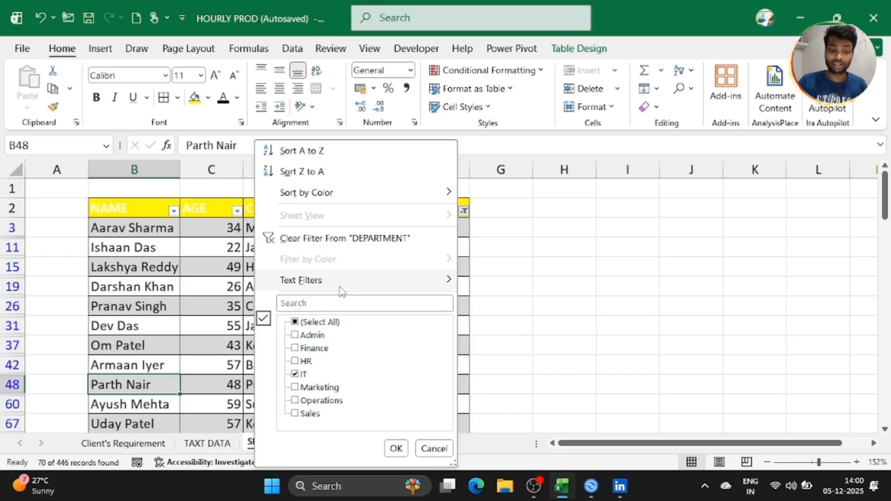
left_click(294, 323)
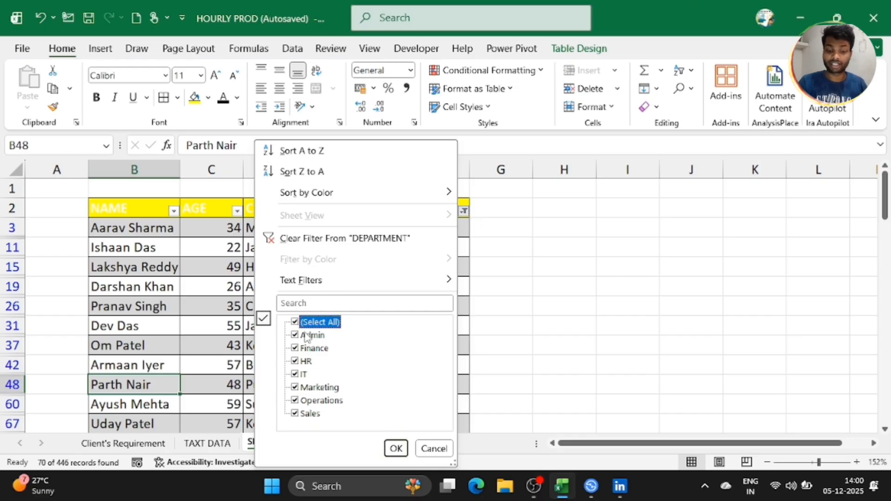
left_click(396, 448)
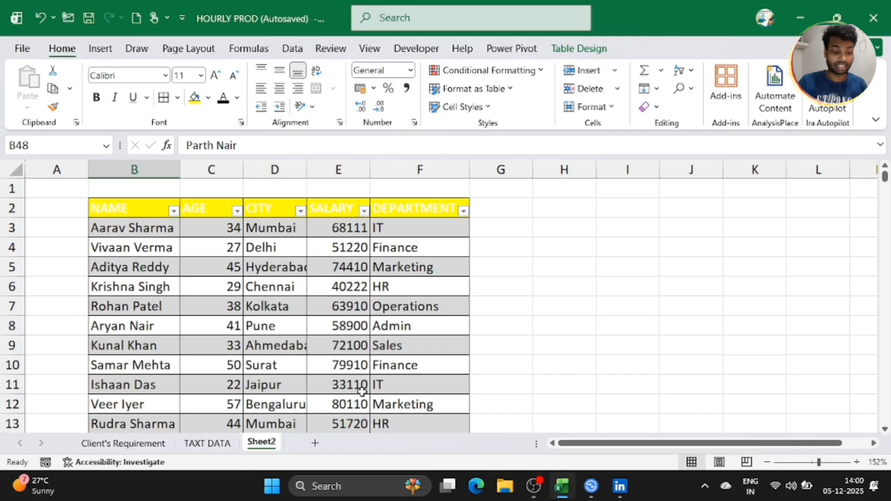
Step: Show the Client's Requirement sheet with its ₹950 offer banner and select cell K12
left_click(123, 443)
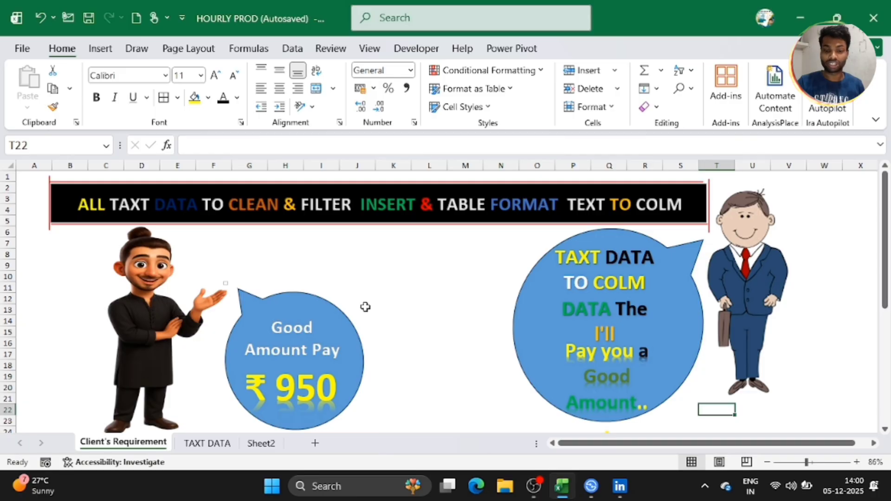
left_click(394, 297)
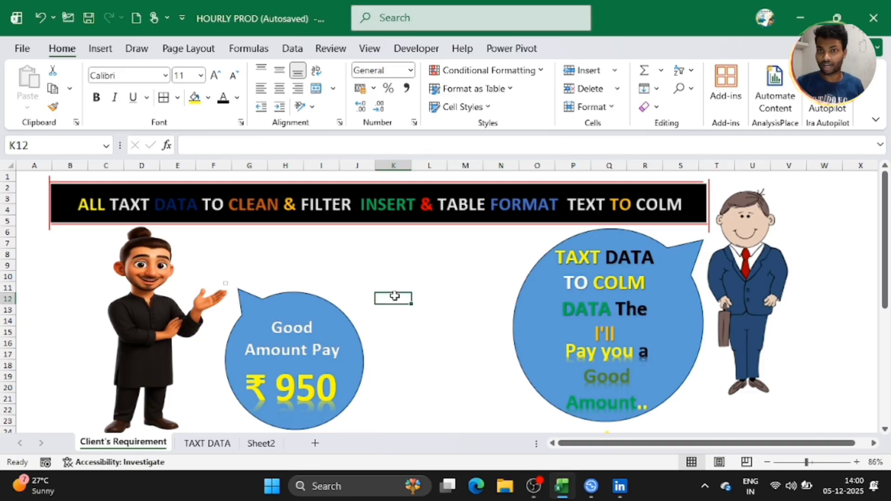